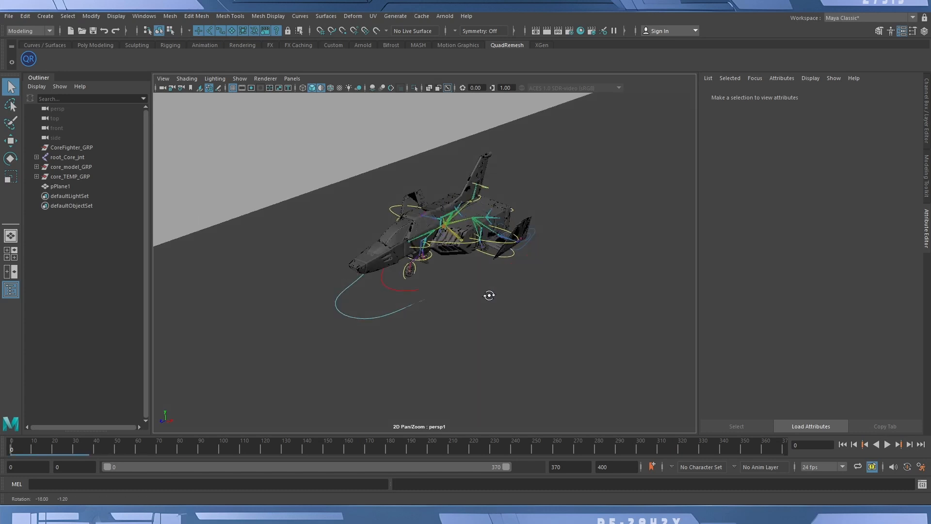
Select the large outermost control curve around the fighter, corefighter_ctrl, to display its animation keys.
alt+drag(447, 315, 339, 333)
alt+right_drag(422, 319, 469, 317)
alt+drag(437, 320, 449, 321)
alt+middle_drag(449, 320, 439, 324)
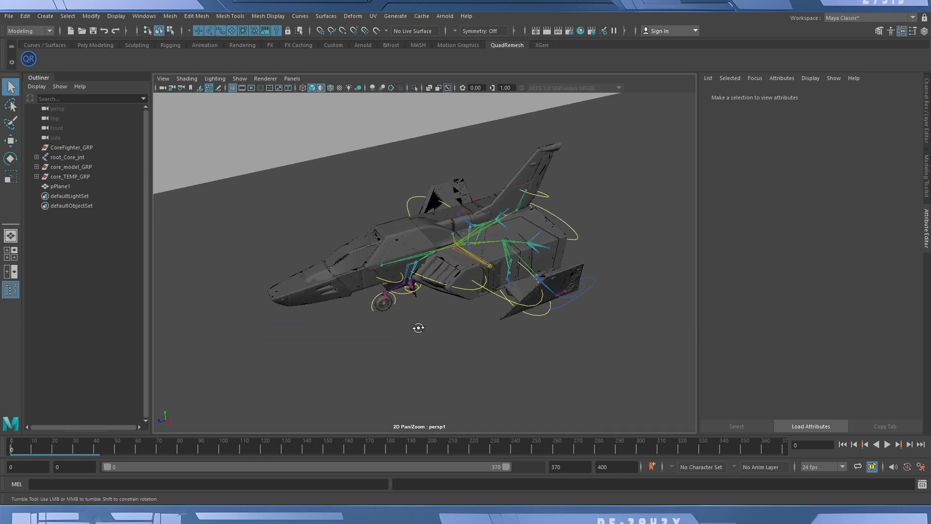
alt+drag(439, 325, 465, 304)
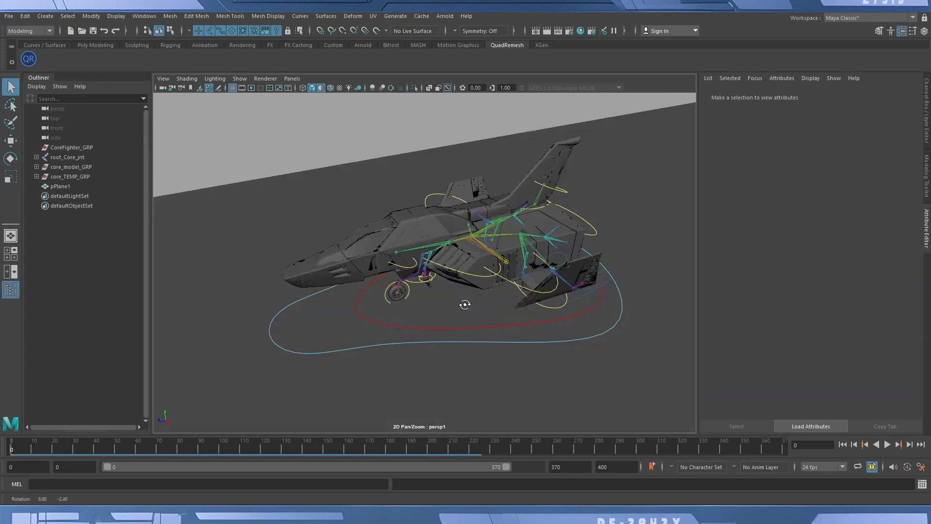
click(333, 350)
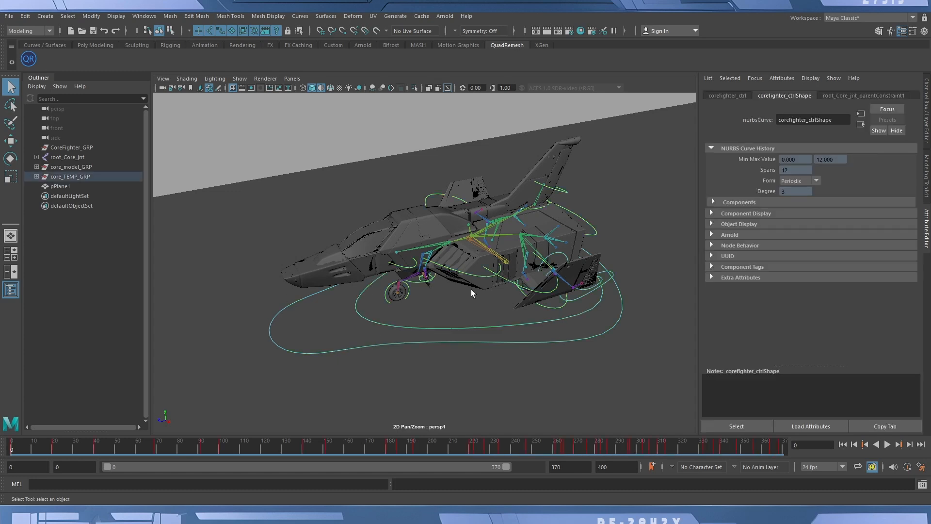
scroll(547, 292, down, 3)
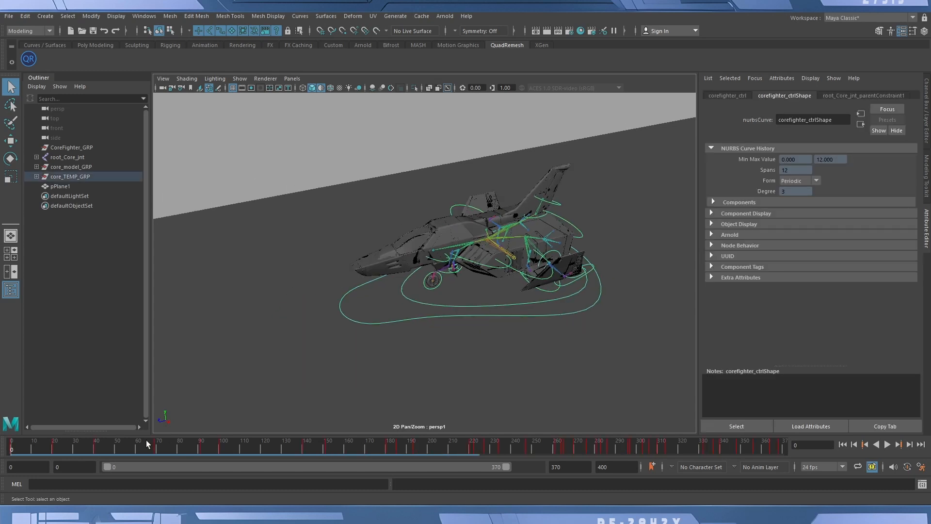
Go to frame 3 and hide the Attribute Editor and the Outliner to enlarge the viewport.
click(18, 449)
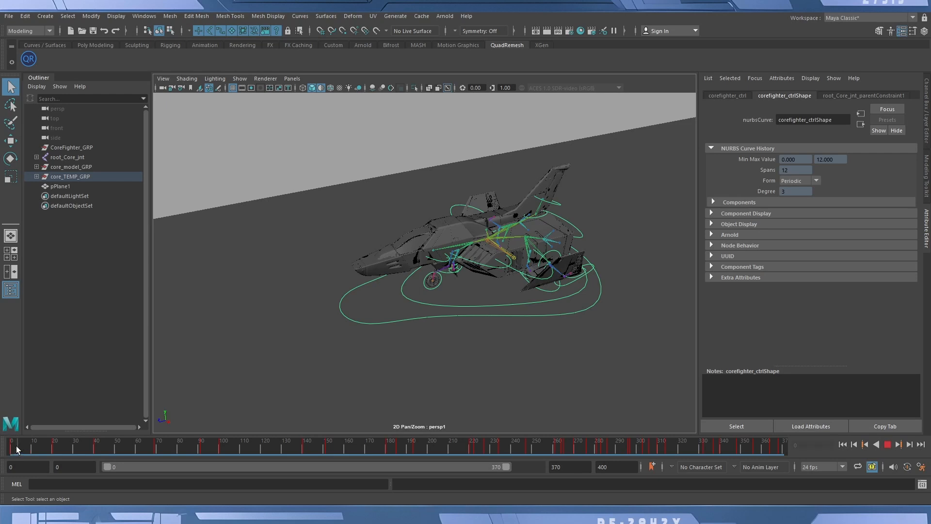
click(926, 218)
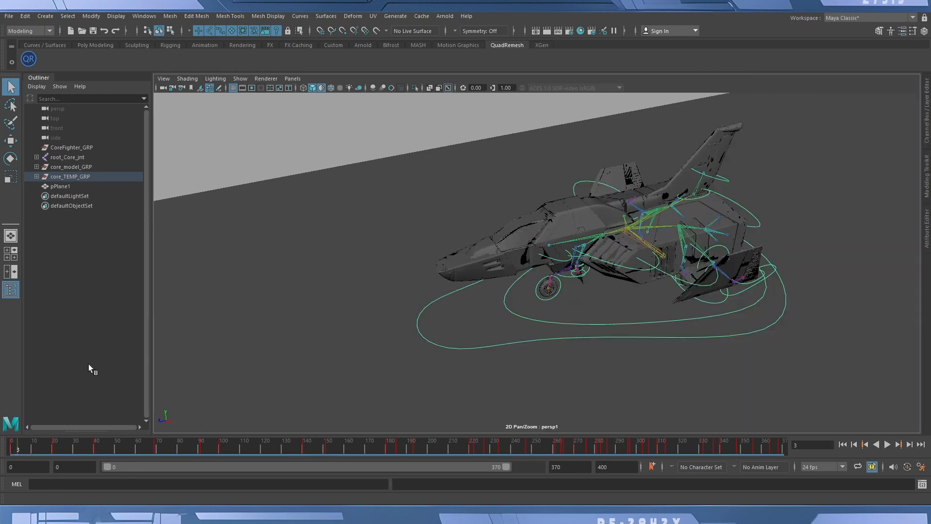
click(11, 289)
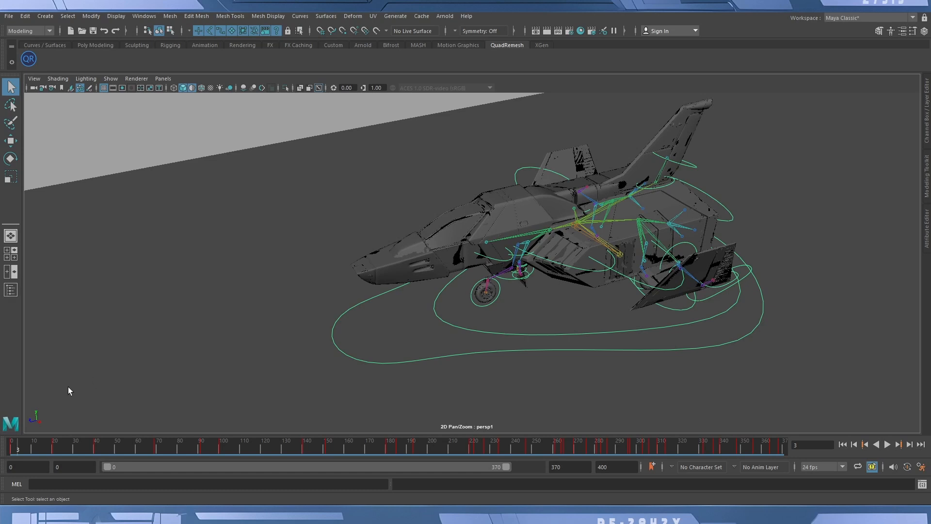
mouse_move(553, 272)
alt+mouse_down()
mouse_move(549, 260)
mouse_move(545, 272)
mouse_move(553, 272)
alt+mouse_up()
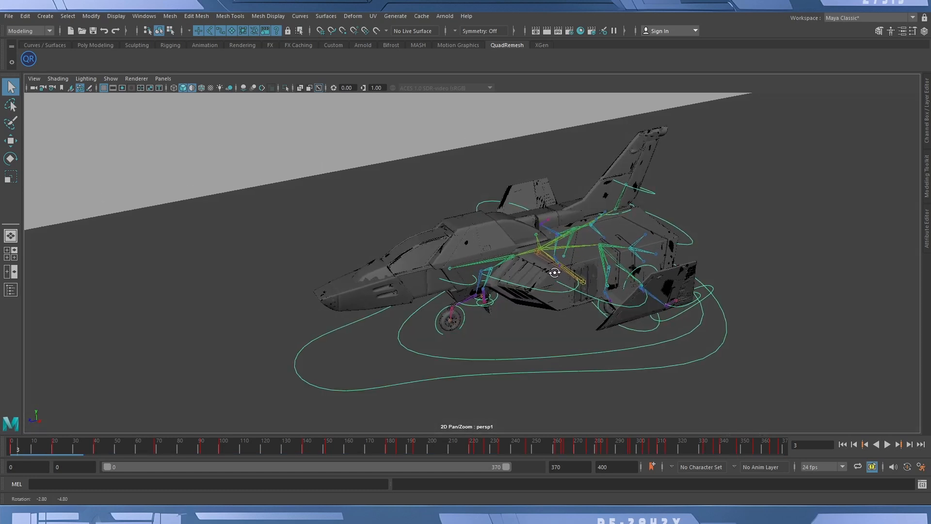
Play the fighter's animation and scrub the timeline to frame 9.
key(alt+v)
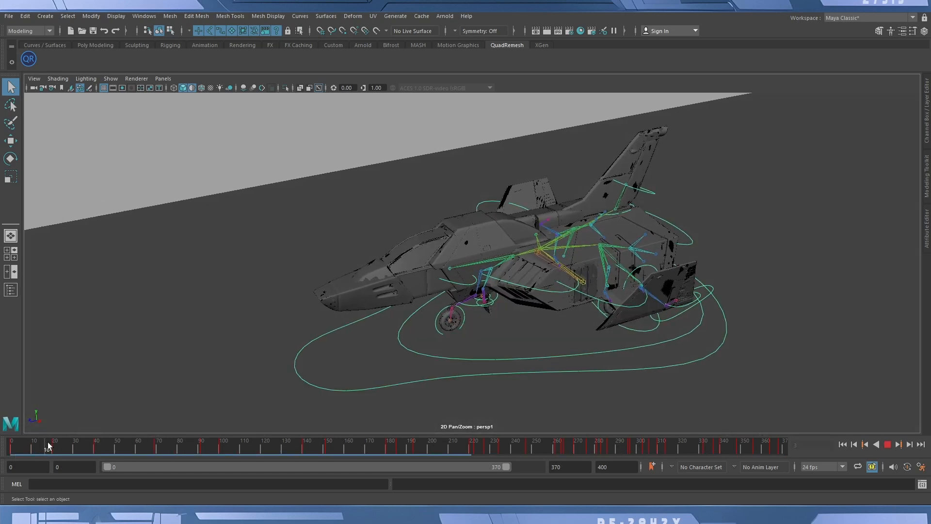
mouse_move(91, 446)
mouse_down()
mouse_move(103, 446)
mouse_move(65, 446)
mouse_move(539, 462)
mouse_move(641, 452)
mouse_move(30, 455)
mouse_up()
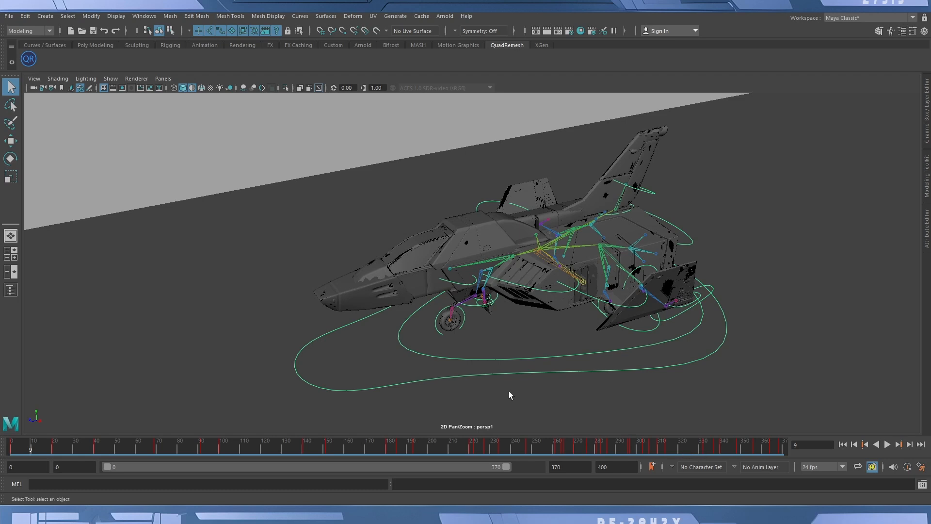
Show the Channel Box, hide the polygon models in the viewport and clear the selection.
click(926, 118)
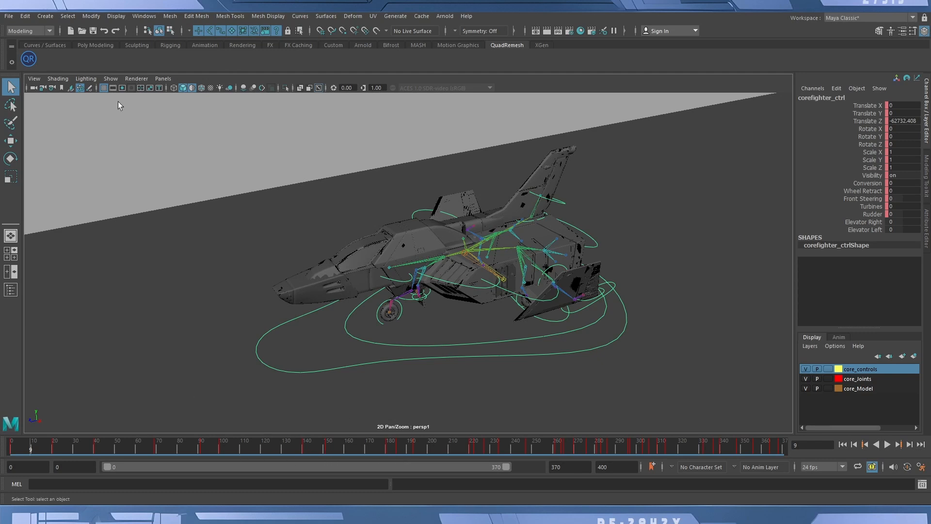
key(alt+h)
click(321, 180)
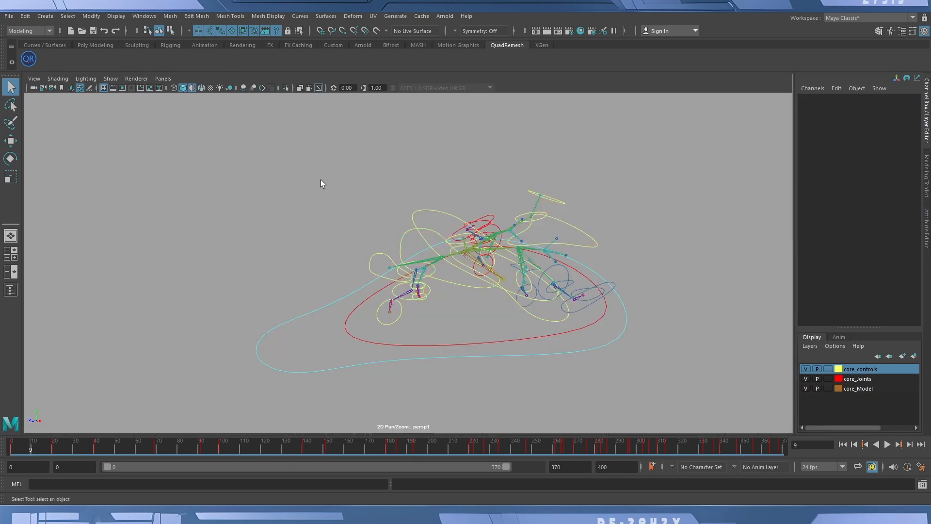
Select root_Core_jnt, show the Outliner and extend the selection to the joint's whole hierarchy.
alt+right_drag(420, 280, 496, 251)
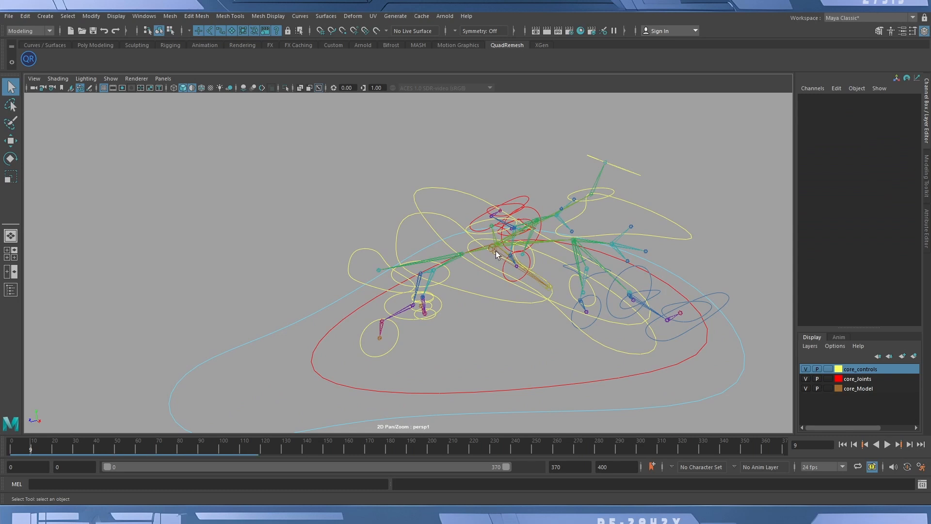
click(495, 251)
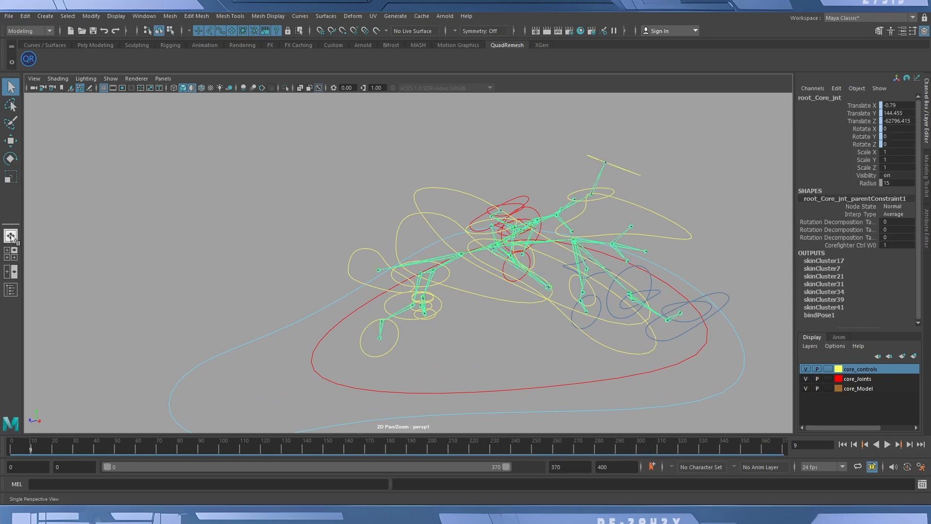
click(10, 289)
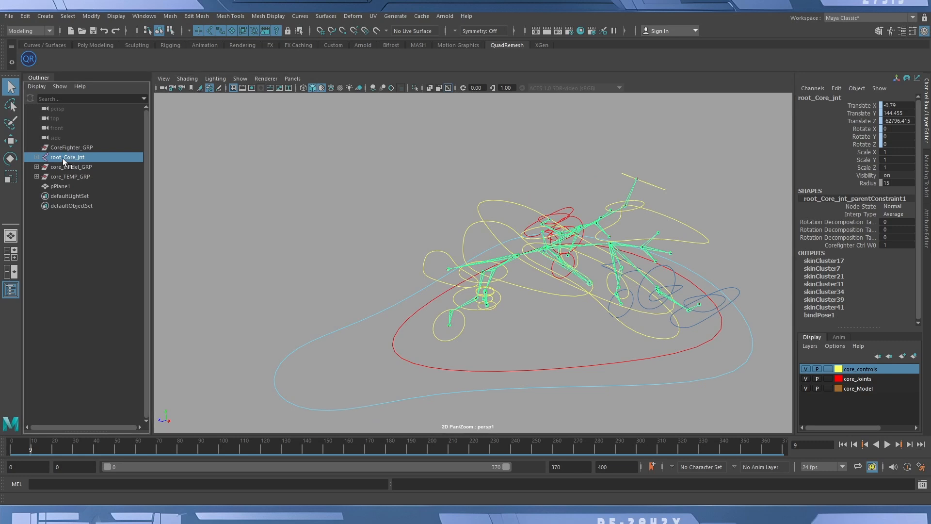
right_click(341, 202)
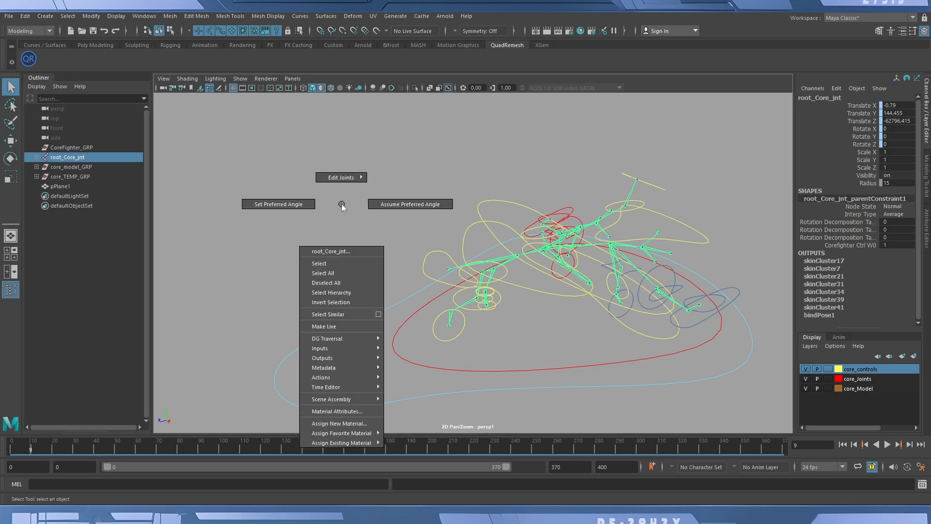
click(339, 296)
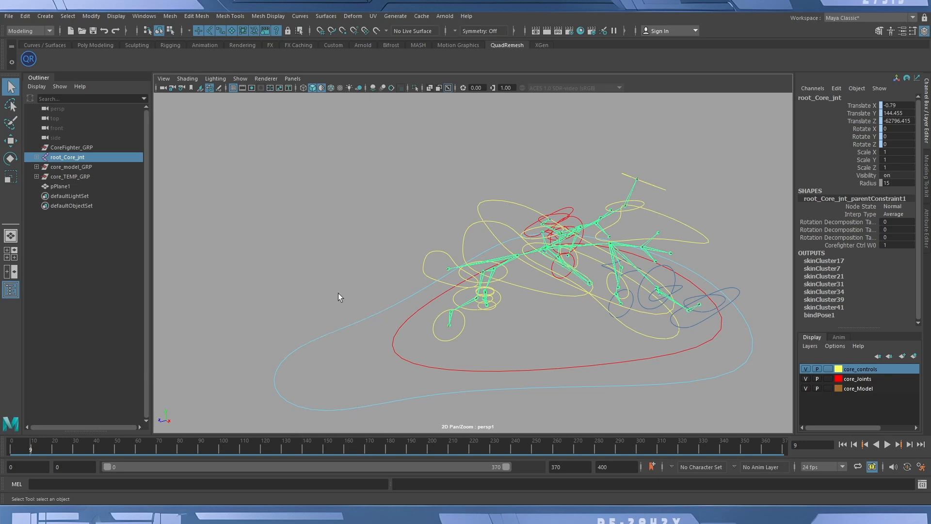
Open the Bake Simulation options and move the dialog clear of the rig.
click(23, 16)
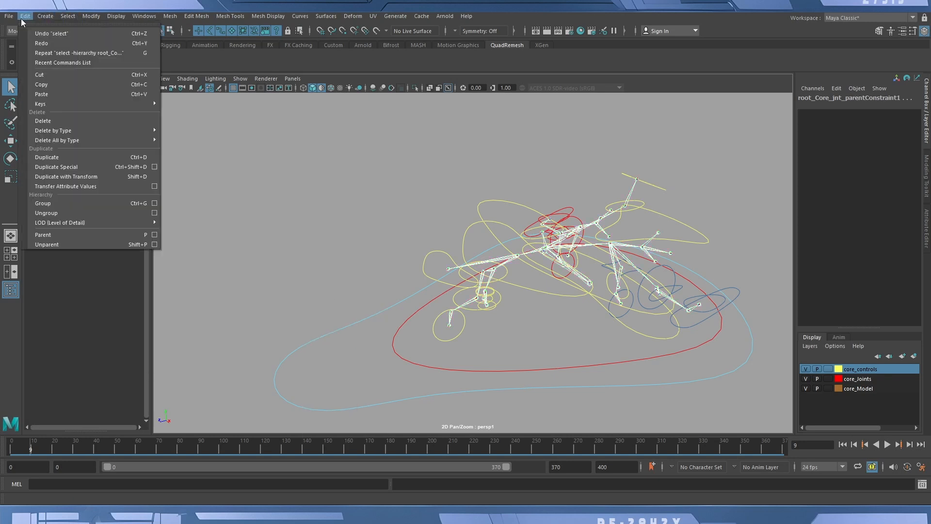
mouse_move(78, 108)
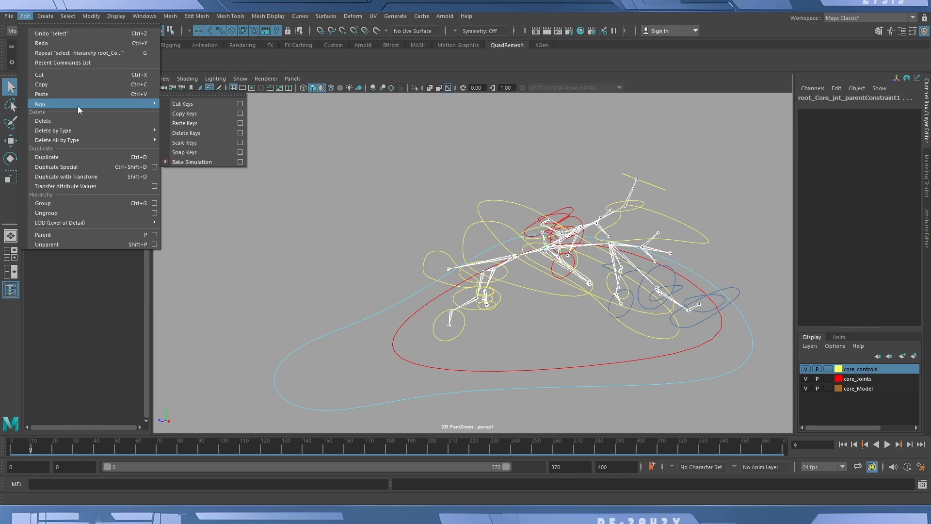
click(240, 164)
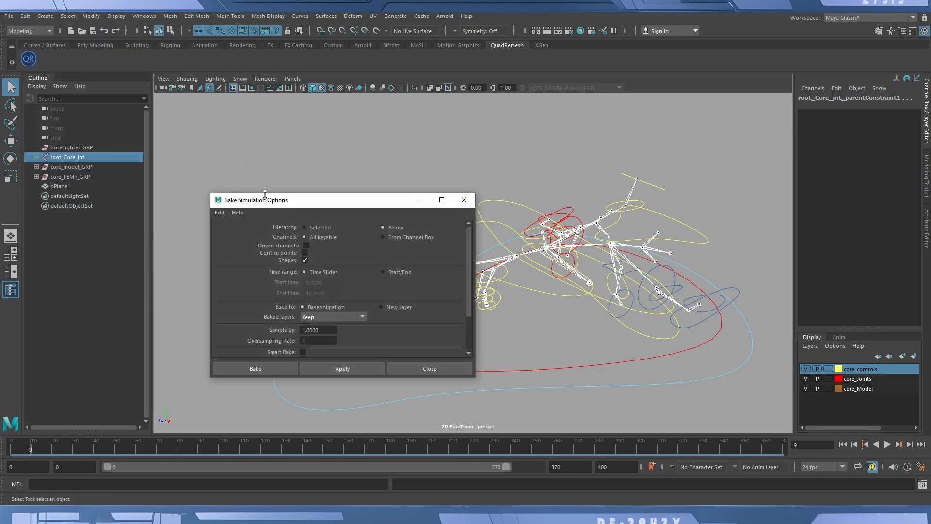
drag(262, 203, 214, 97)
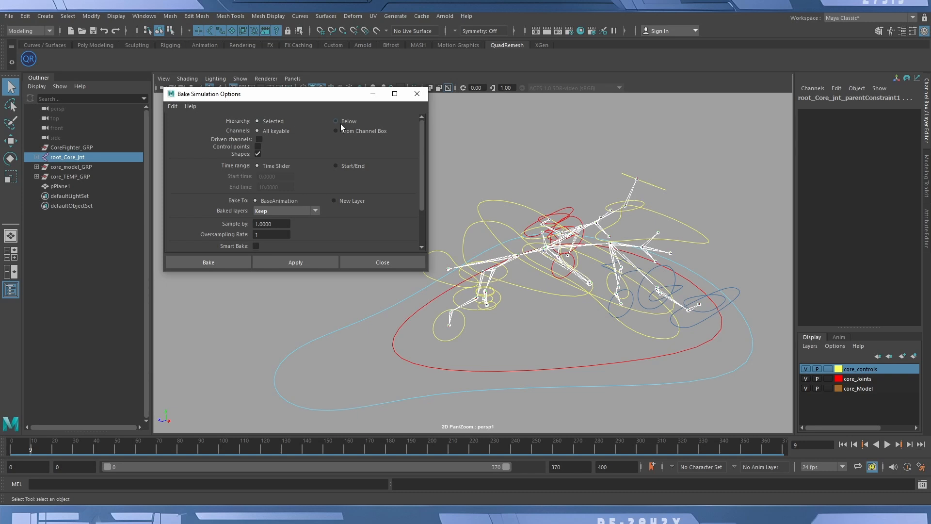
Select only root_Core_jnt and bake its simulation with Hierarchy set to Below and the time range set to Time Slider.
click(527, 167)
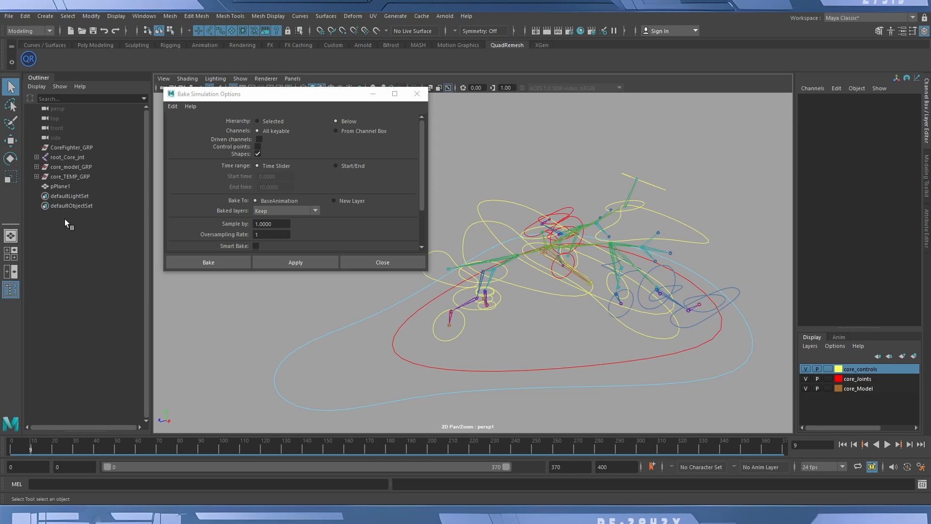
click(67, 155)
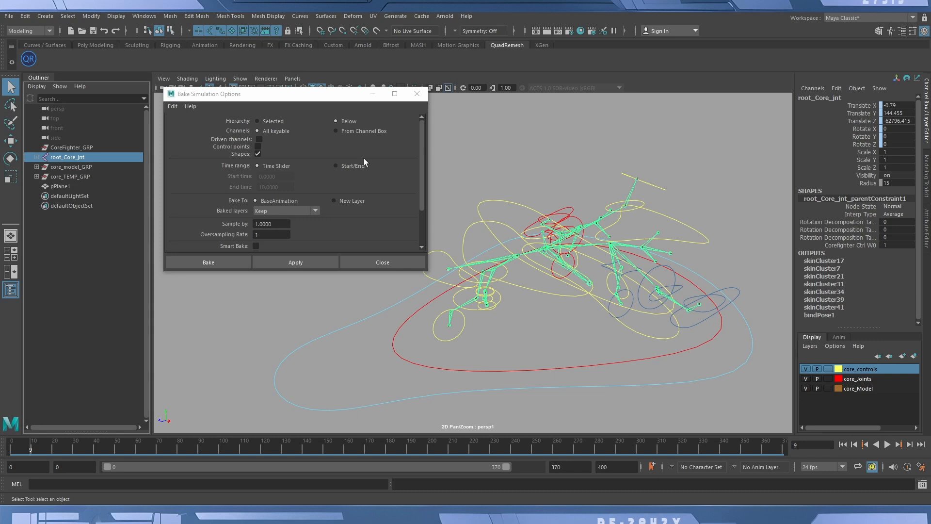
click(339, 165)
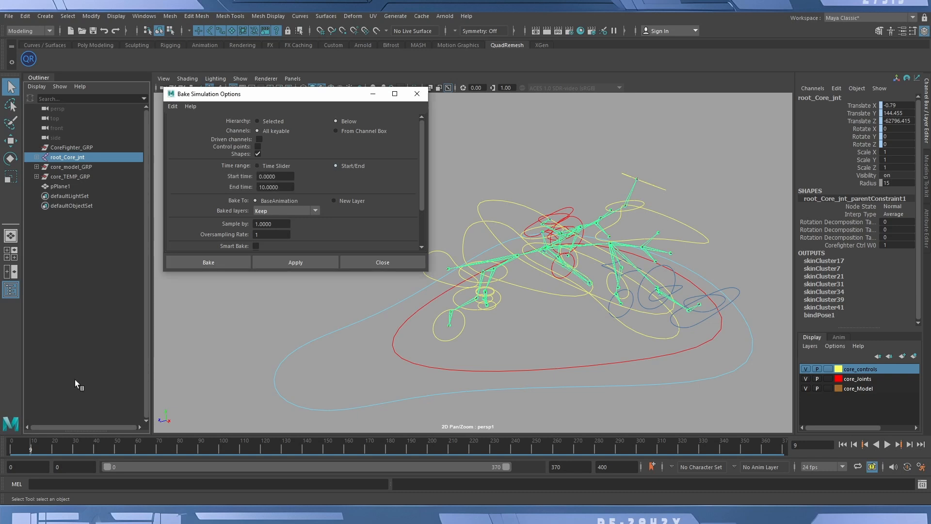
click(275, 167)
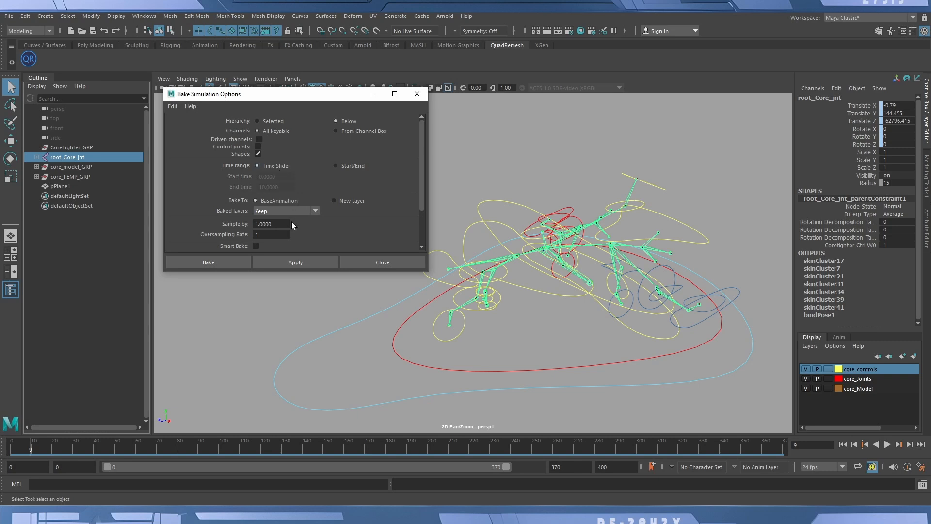
scroll(286, 241, down, 3)
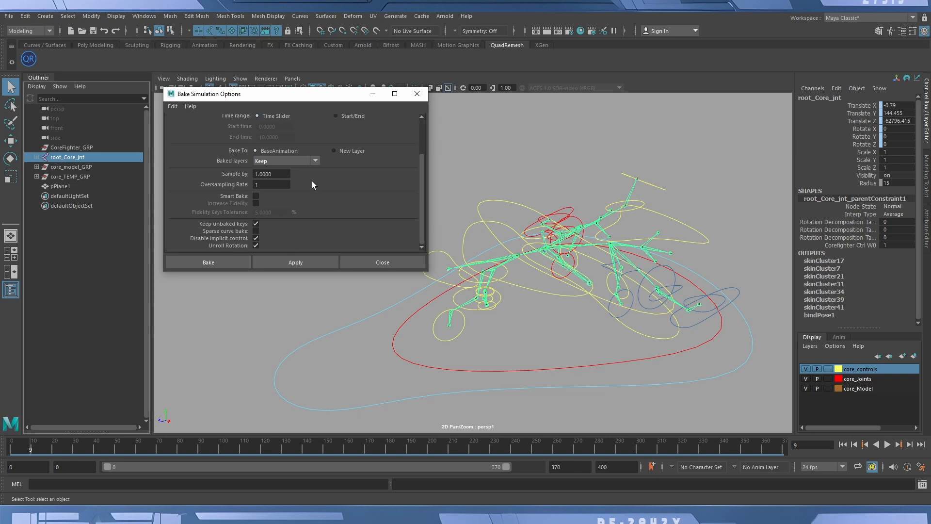
scroll(295, 202, up, 3)
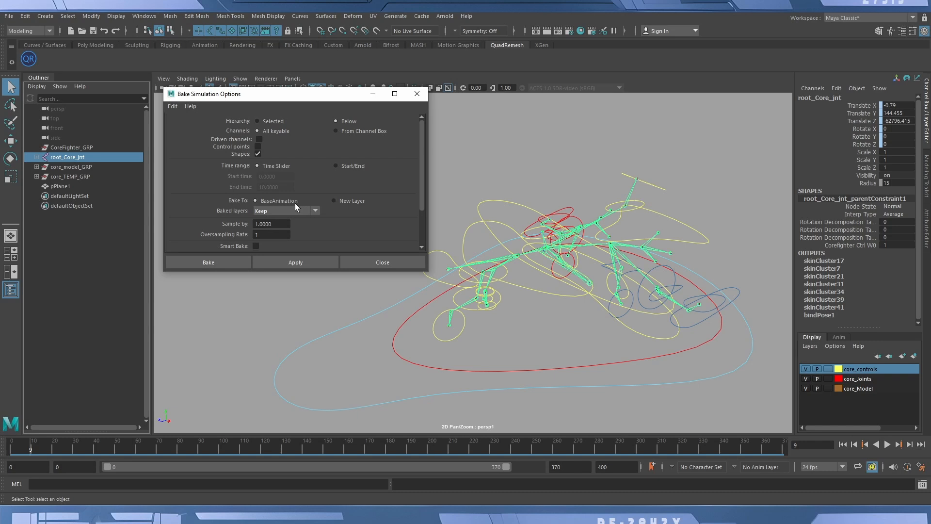
click(209, 263)
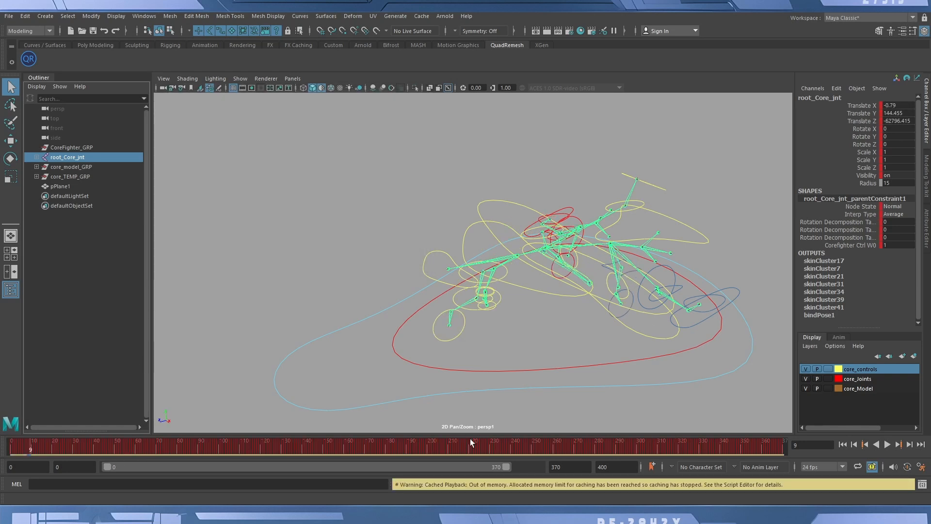
Check the baked keys on core_FusePivot_jnt and core_l_TurbineRoot_jnt, return to frame 0 and clear the selection.
click(505, 238)
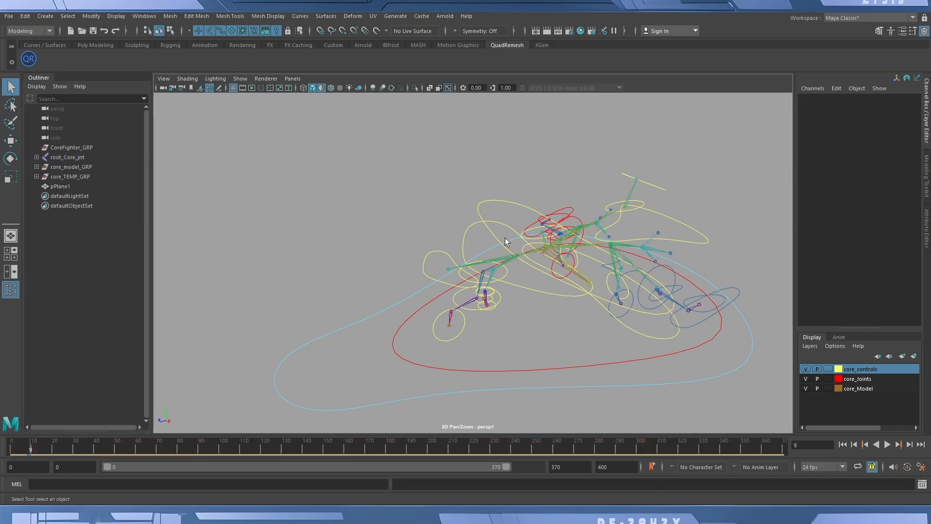
click(495, 256)
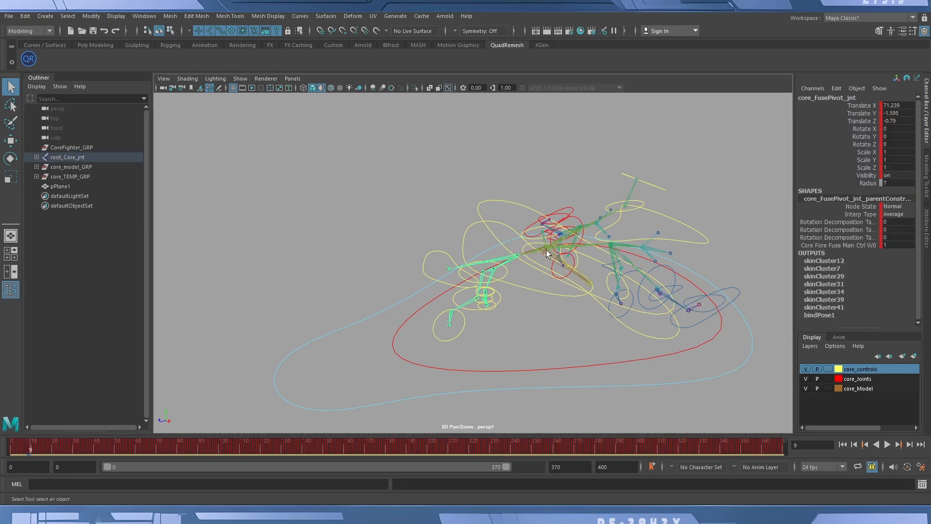
click(643, 250)
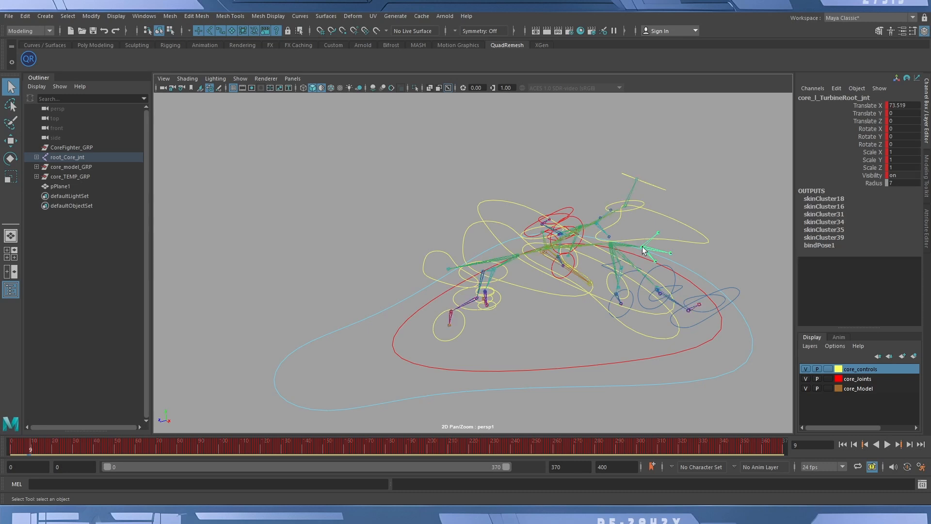
mouse_move(14, 440)
mouse_down()
mouse_move(455, 433)
mouse_move(2, 427)
mouse_up()
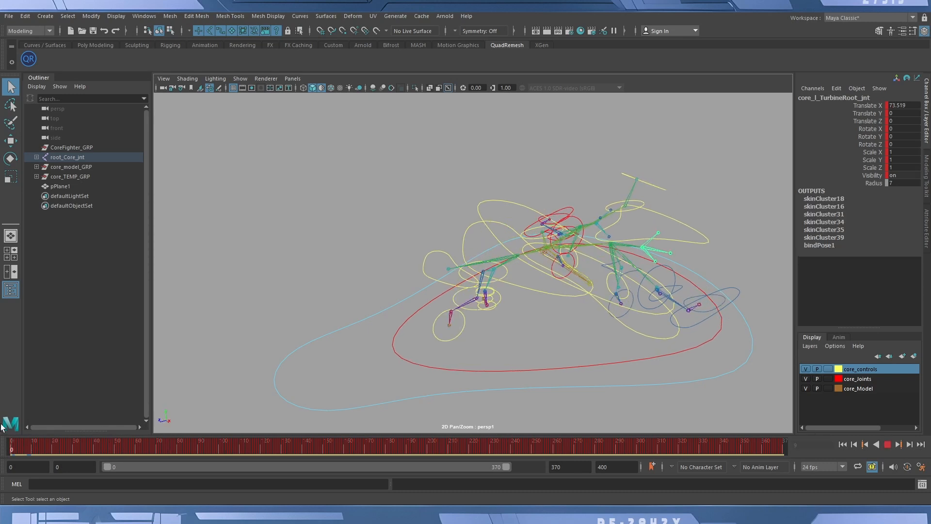
click(339, 202)
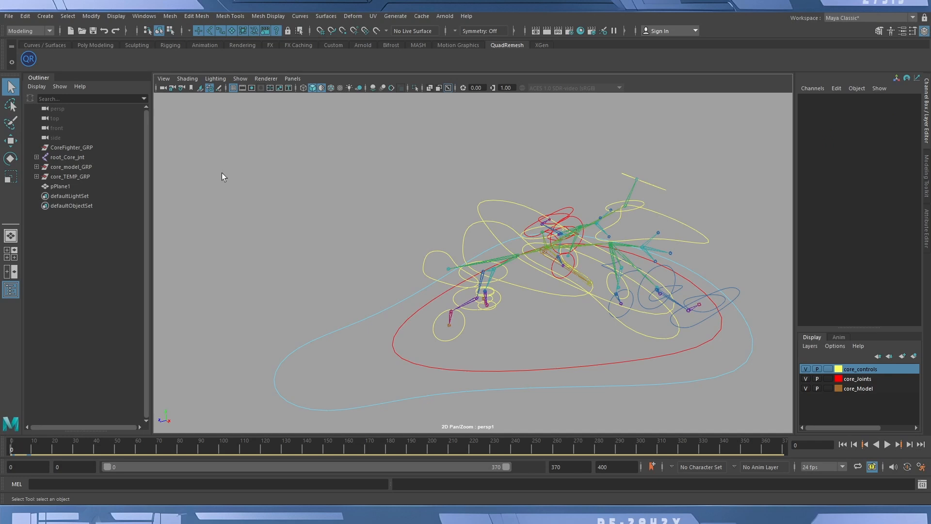
Select root_Core_jnt together with core_model_GRP.
click(71, 157)
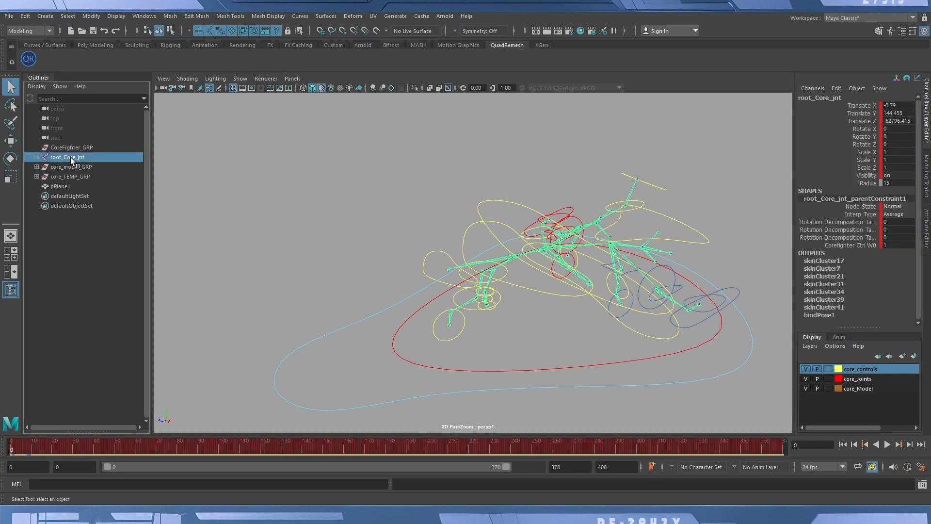
shift+click(70, 165)
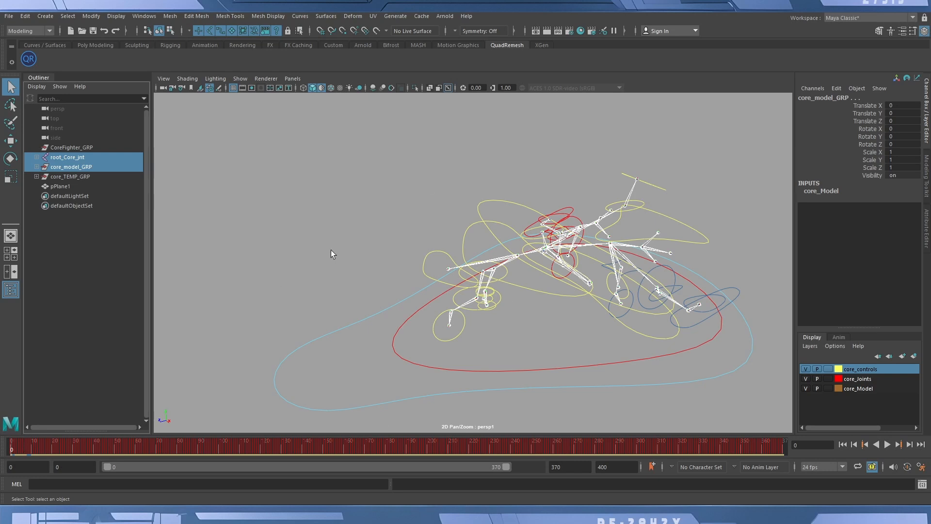
scroll(330, 249, down, 6)
alt+drag(571, 245, 444, 239)
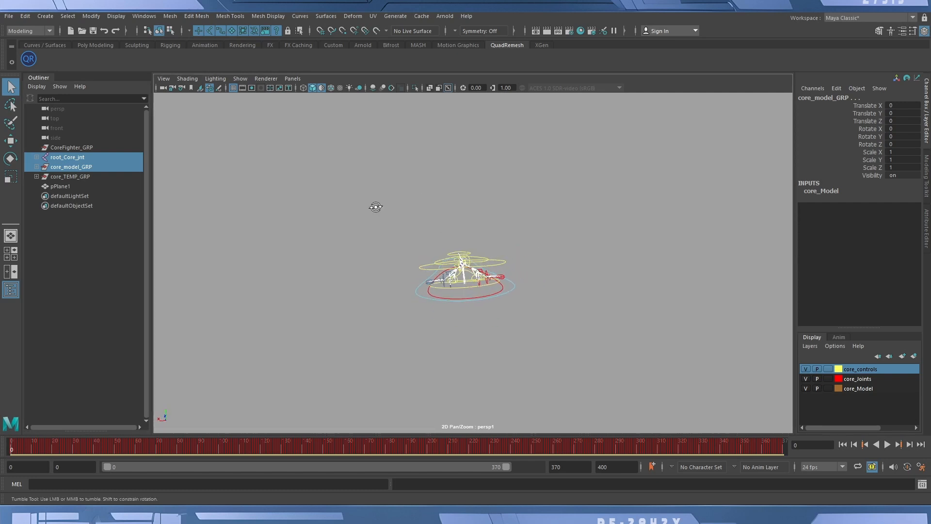
Examine the fighter rig from several angles and check the keys on its main corefighter_ctrl control.
mouse_move(376, 207)
alt+mouse_down()
mouse_move(384, 202)
mouse_move(377, 201)
alt+mouse_up()
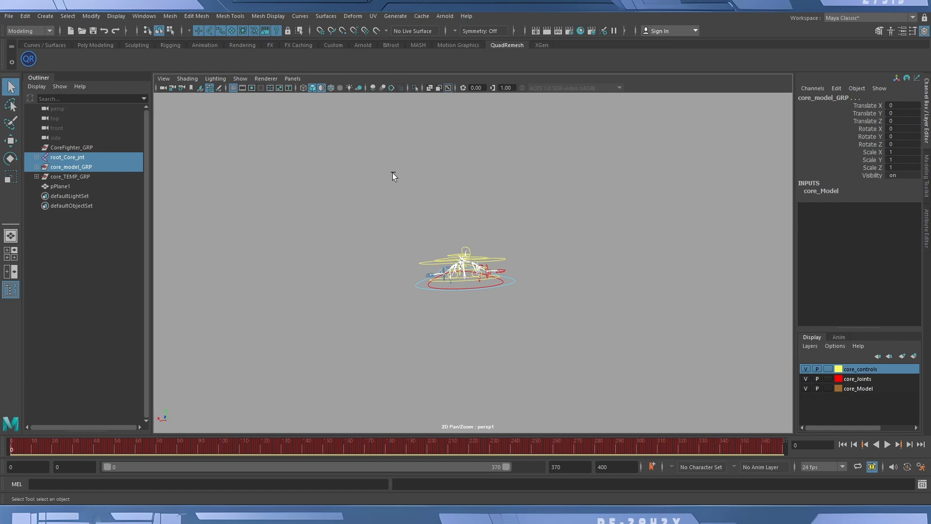
alt+drag(365, 240, 439, 250)
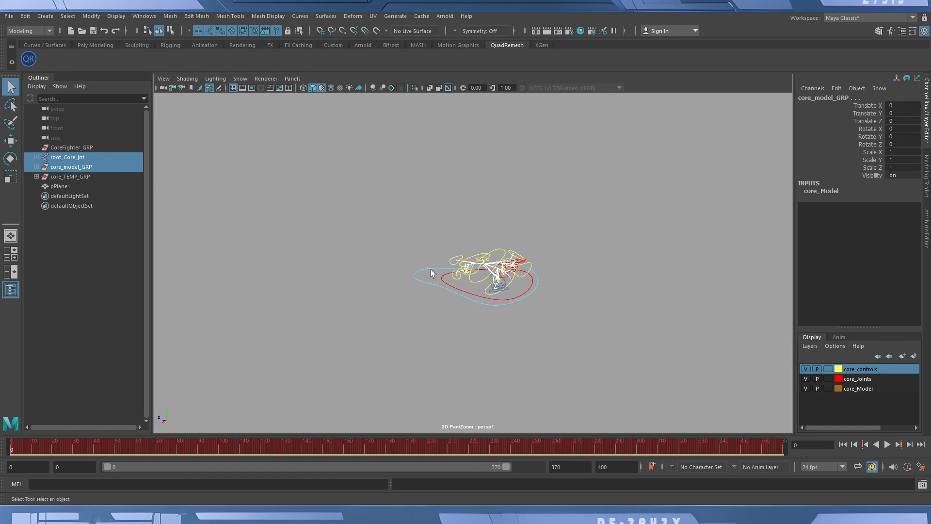
alt+drag(574, 289, 444, 278)
alt+drag(508, 278, 478, 283)
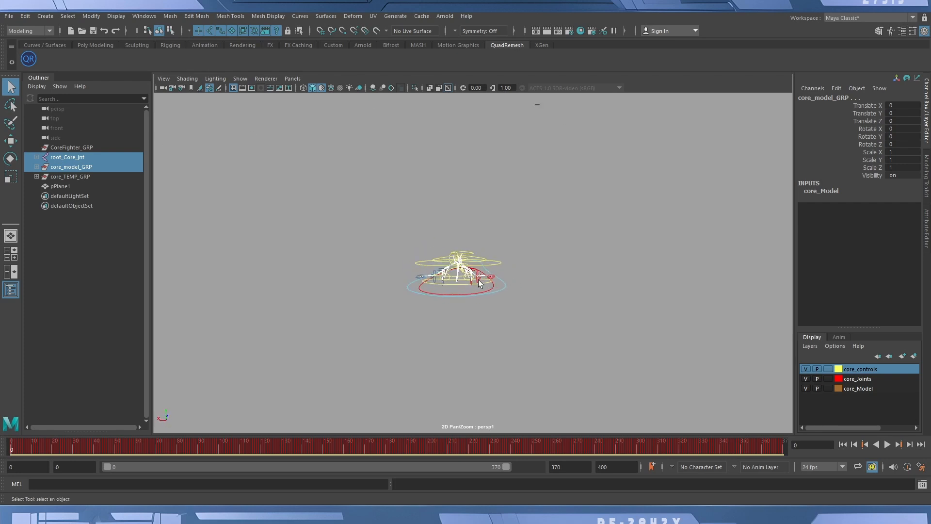
click(503, 286)
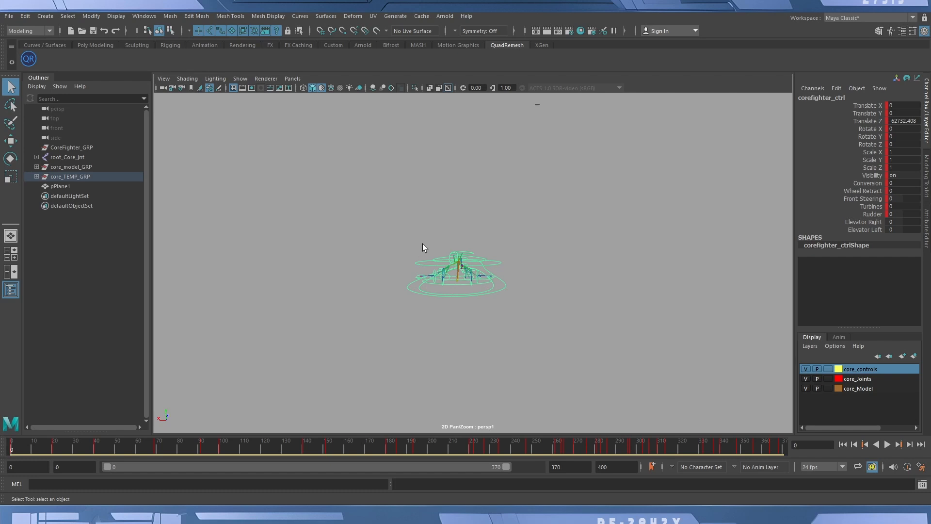
alt+drag(383, 239, 476, 263)
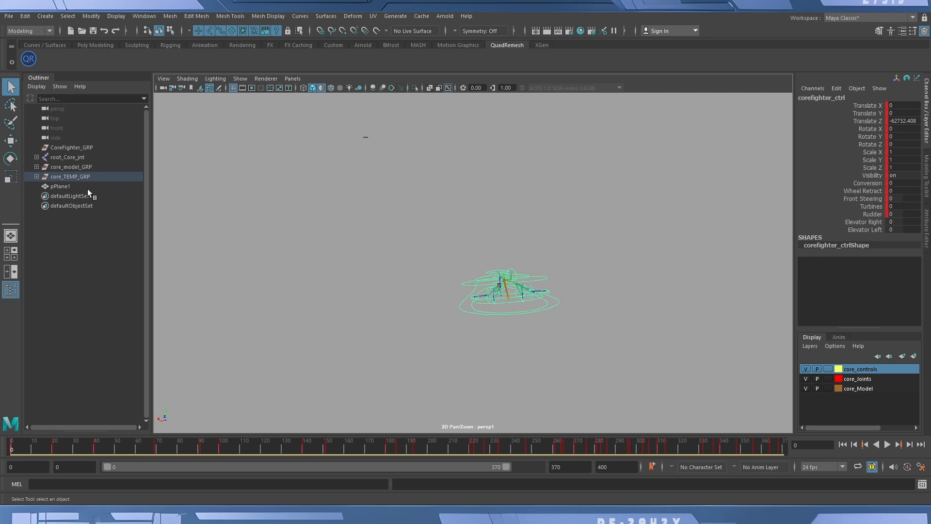
Reselect core_model_GRP and add root_Core_jnt to the selection.
click(69, 173)
click(74, 168)
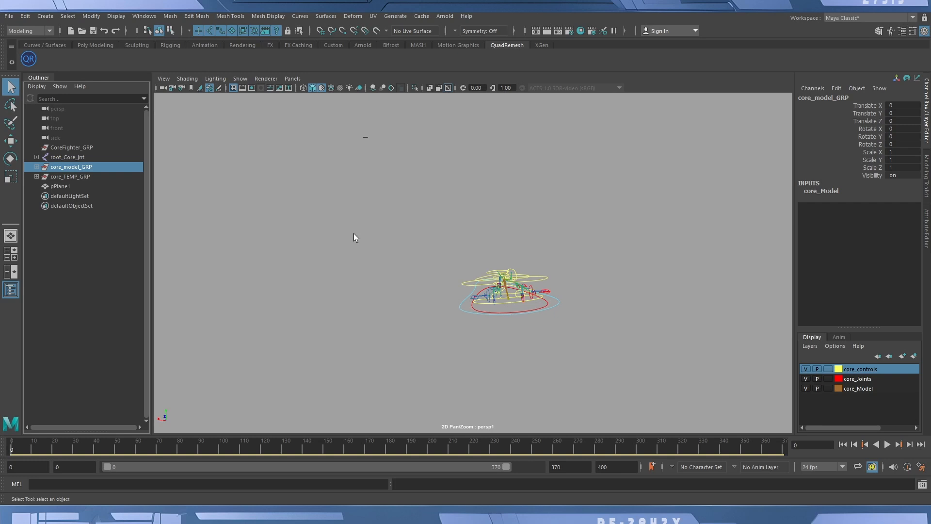
click(75, 148)
click(59, 176)
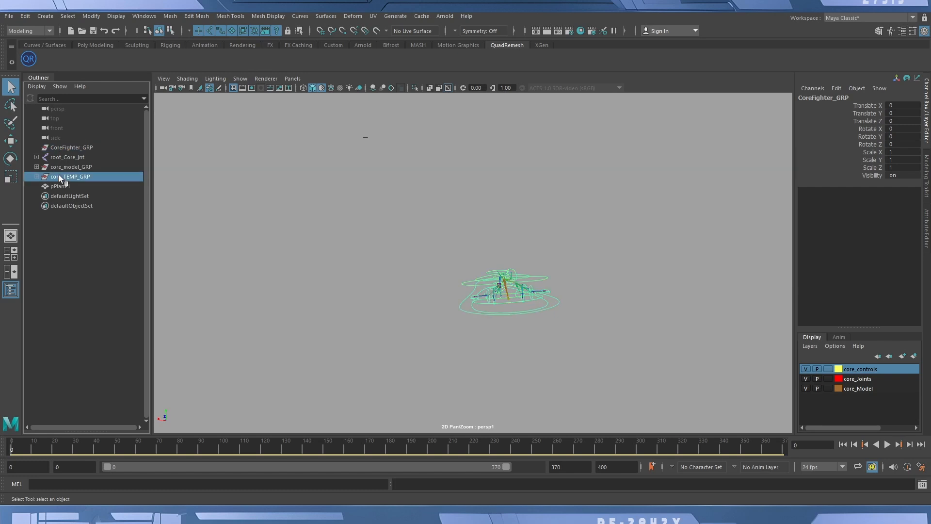
click(69, 166)
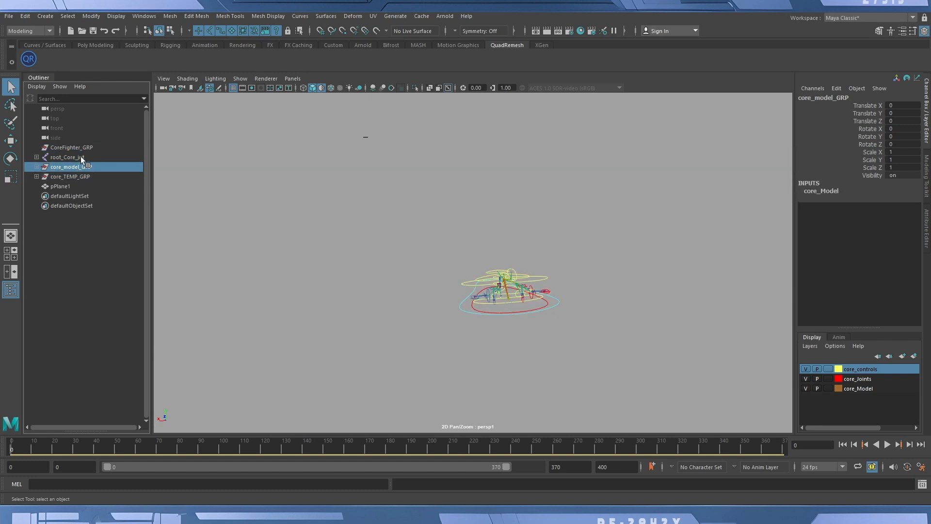
ctrl+click(81, 156)
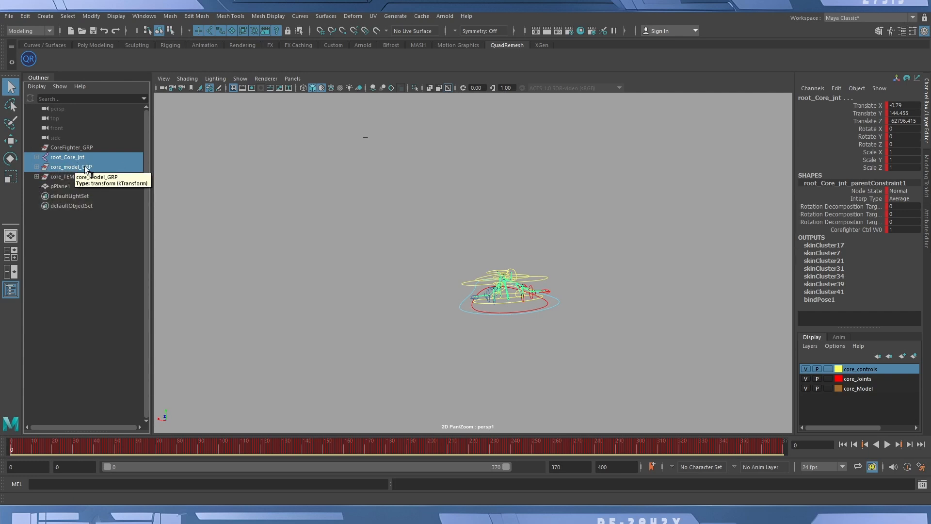
Start exporting the selected skeleton and model with FBX export as the file type.
click(9, 16)
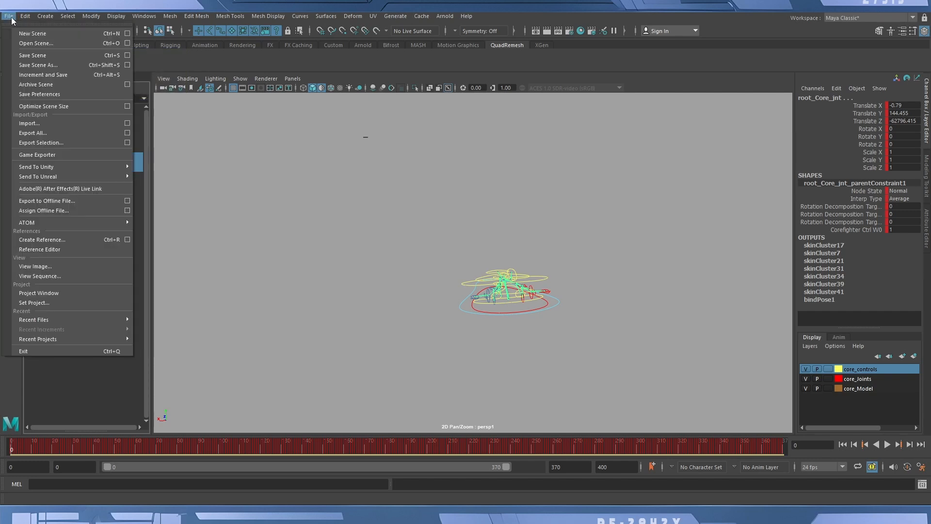
click(83, 143)
click(84, 294)
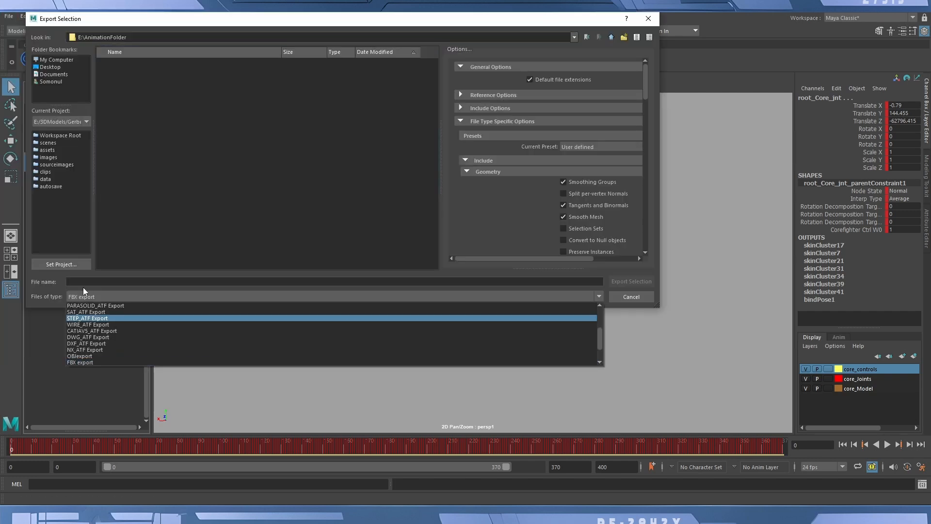
click(44, 309)
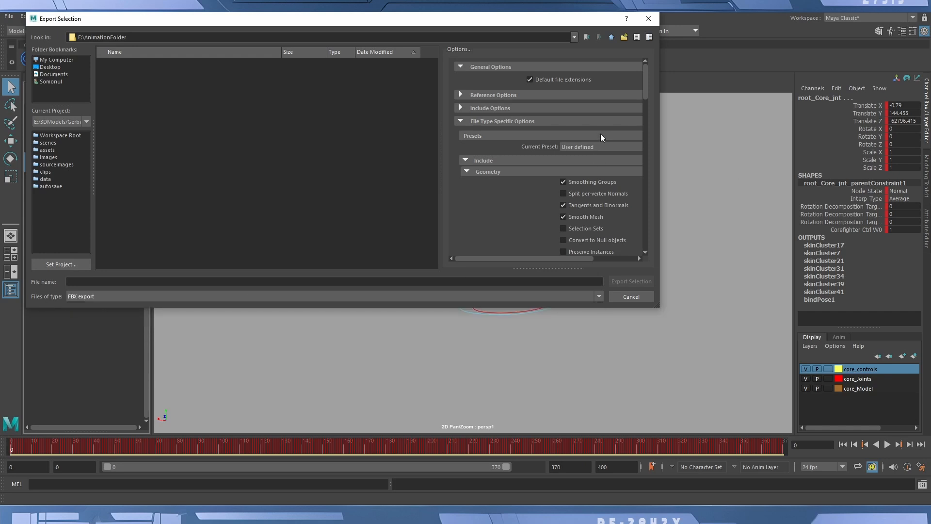
Review the FBX geometry, animation and deformed-model export options, leaving Bake Animation off.
scroll(606, 121, down, 2)
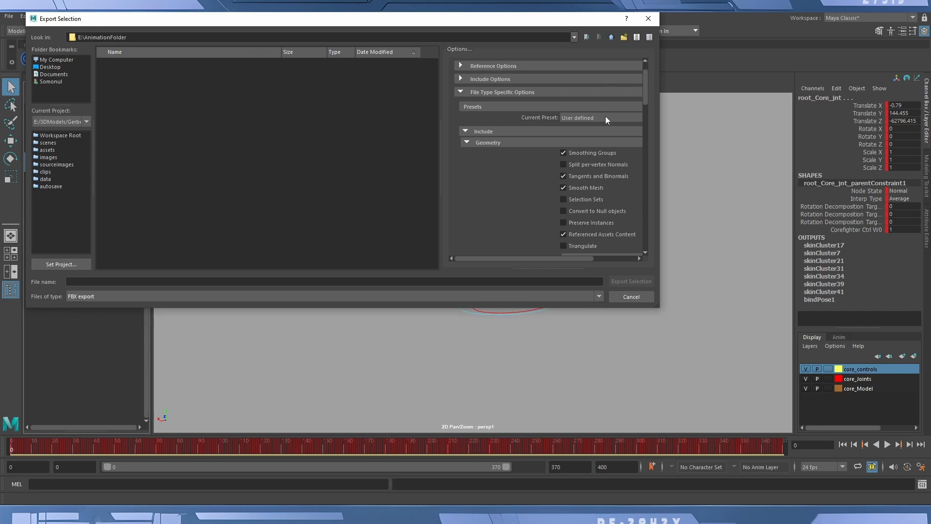
scroll(607, 120, down, 2)
scroll(542, 193, down, 2)
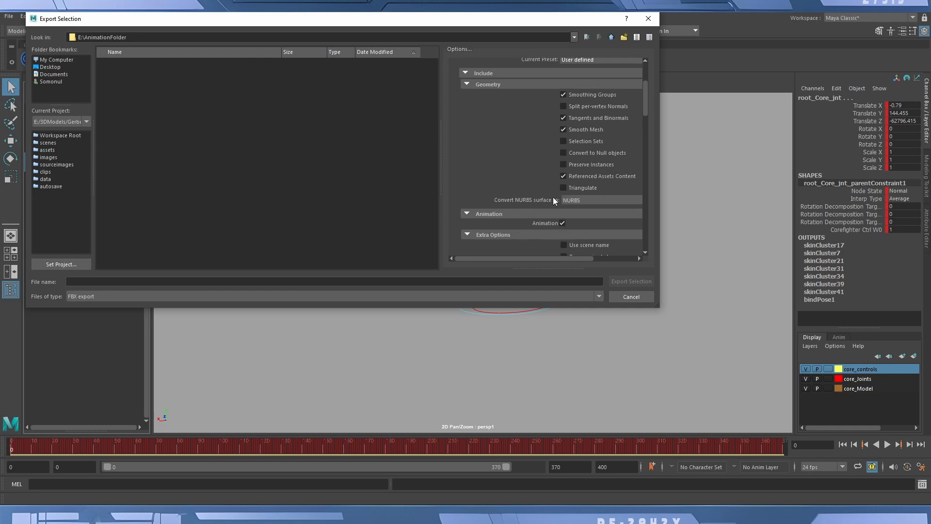
scroll(527, 182, down, 2)
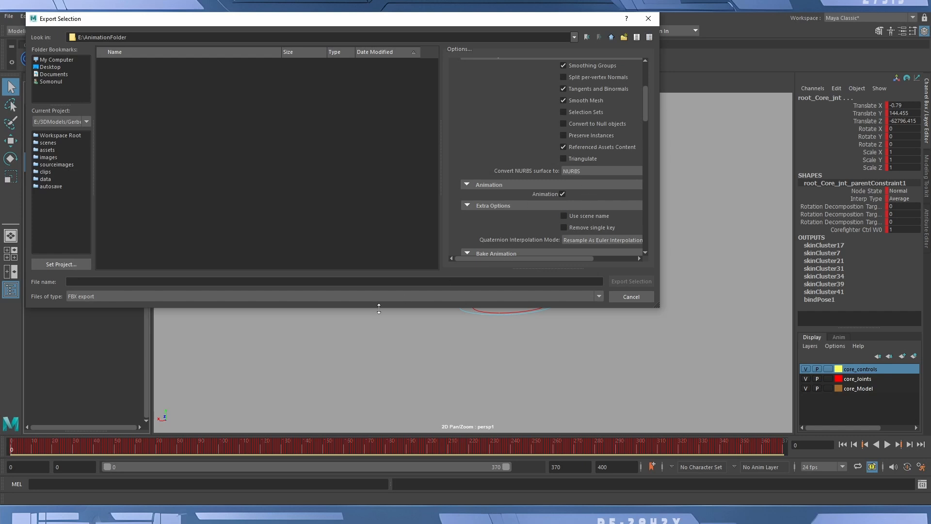
scroll(514, 207, down, 2)
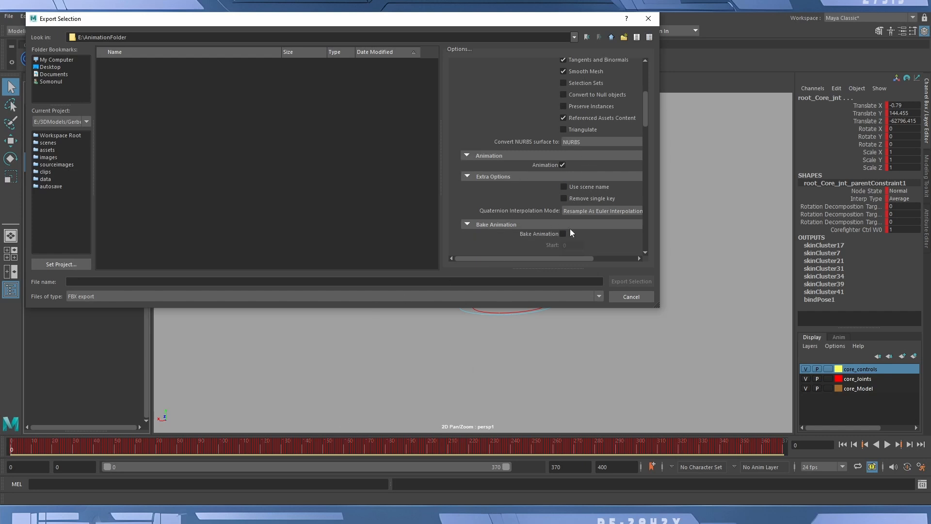
scroll(583, 235, down, 2)
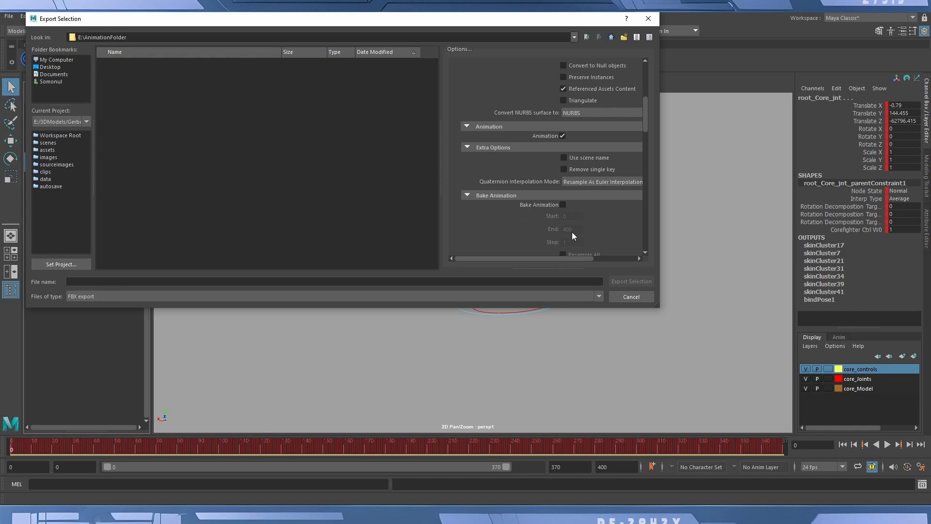
scroll(587, 233, down, 2)
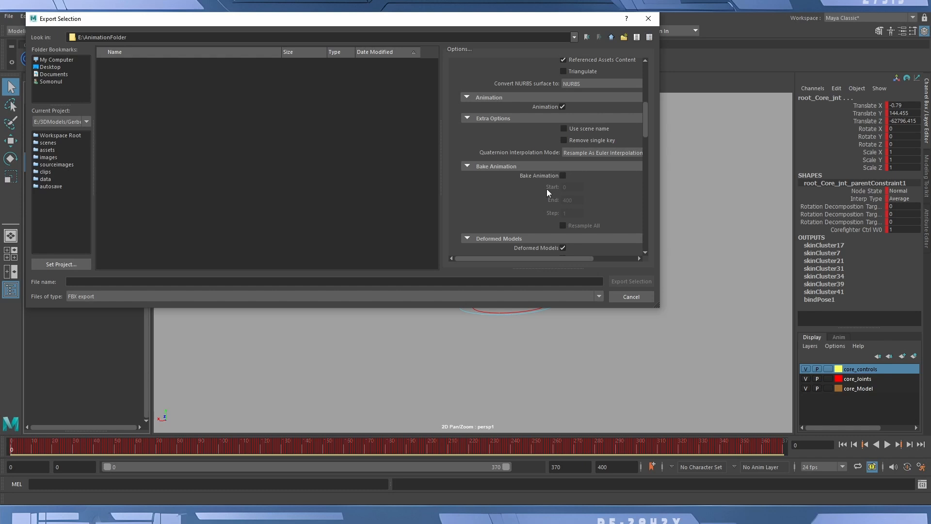
scroll(531, 192, down, 2)
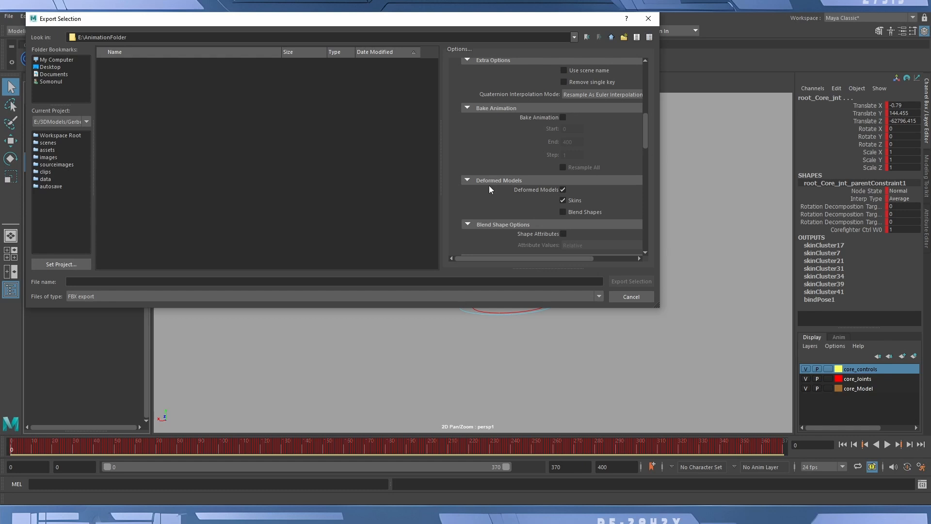
click(562, 117)
click(564, 118)
Name the file CoreFighter_Take_Off and export the selection to E:\AnimationFolder.
click(198, 285)
text(CoreFighter)
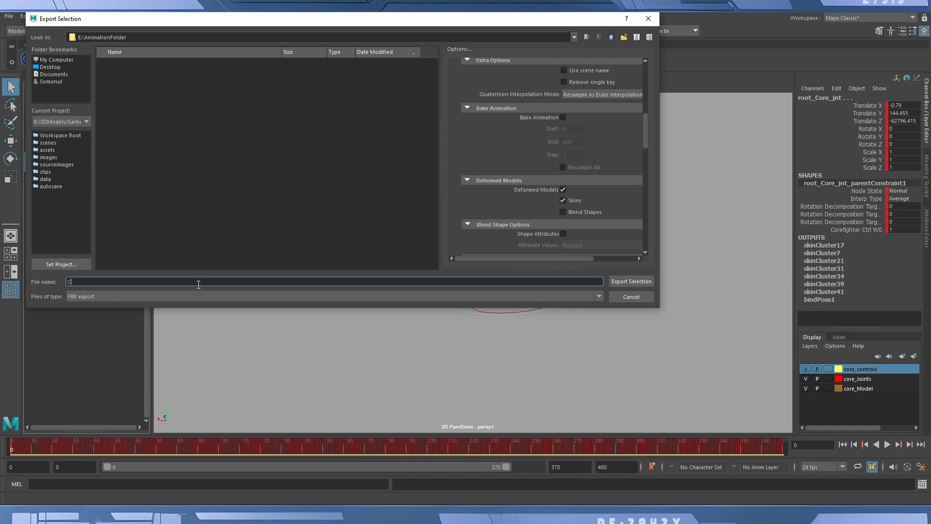
text(_Take_Off)
click(630, 281)
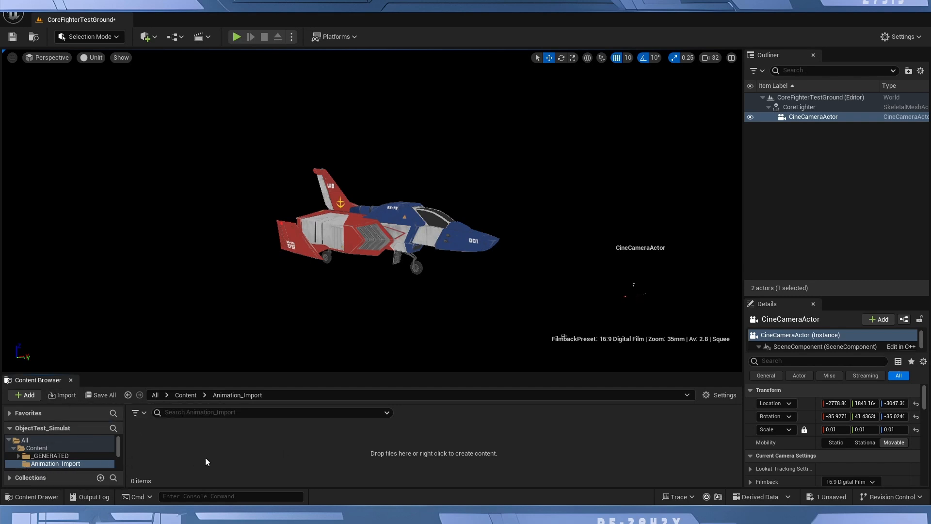
In Unreal Engine, create a folder named Animation_Files inside Animation_Import and open it.
right_click(224, 446)
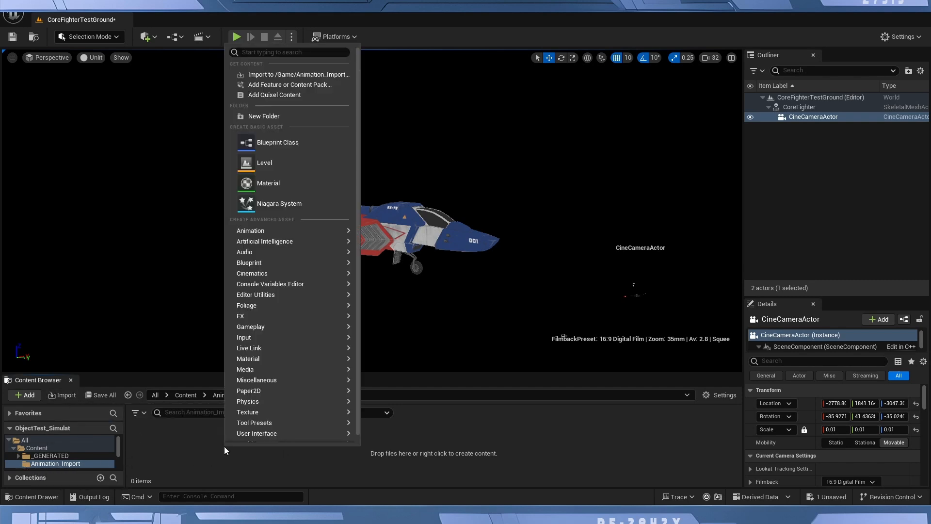
click(269, 116)
text(Ani)
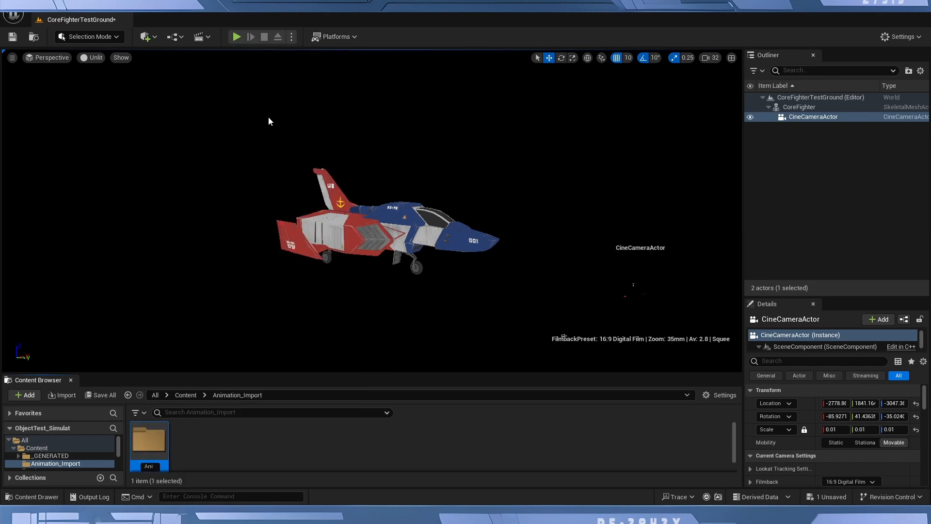
text(mation_Files)
key(Return)
key(Return)
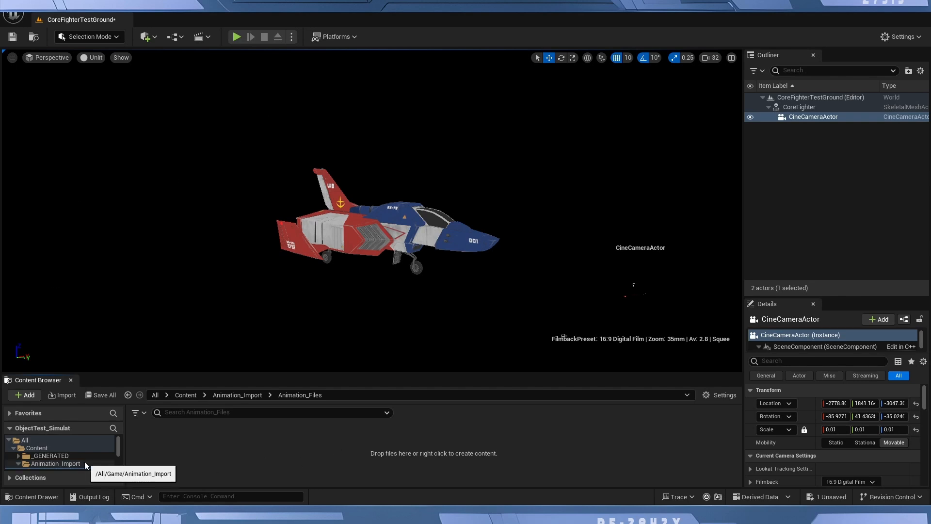
scroll(84, 461, down, 2)
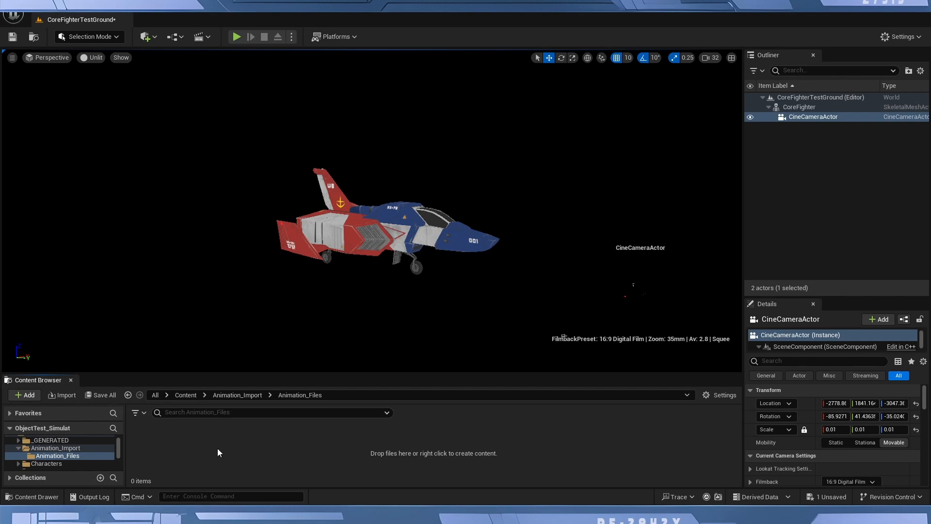
Start importing CoreFighter_Take_Off.fbx from AnimationFolder and move the FBX import options aside.
click(66, 396)
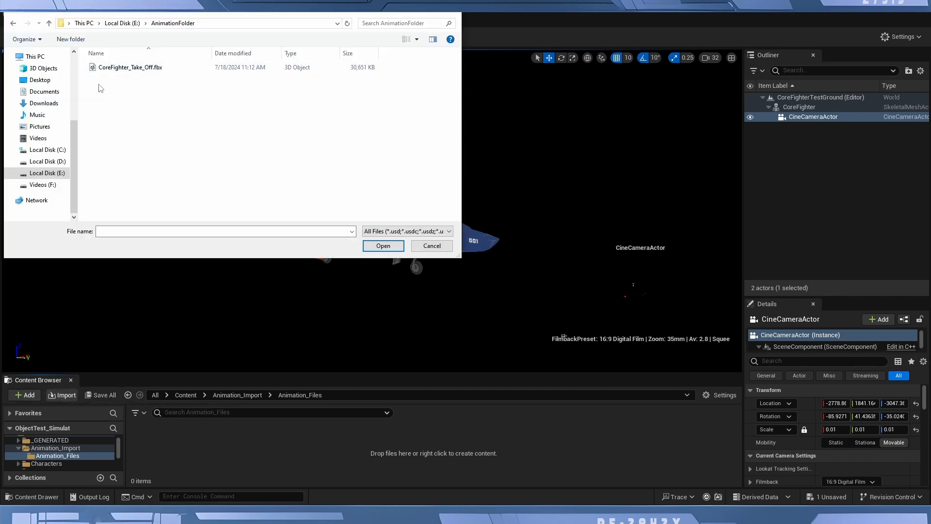
double_click(123, 68)
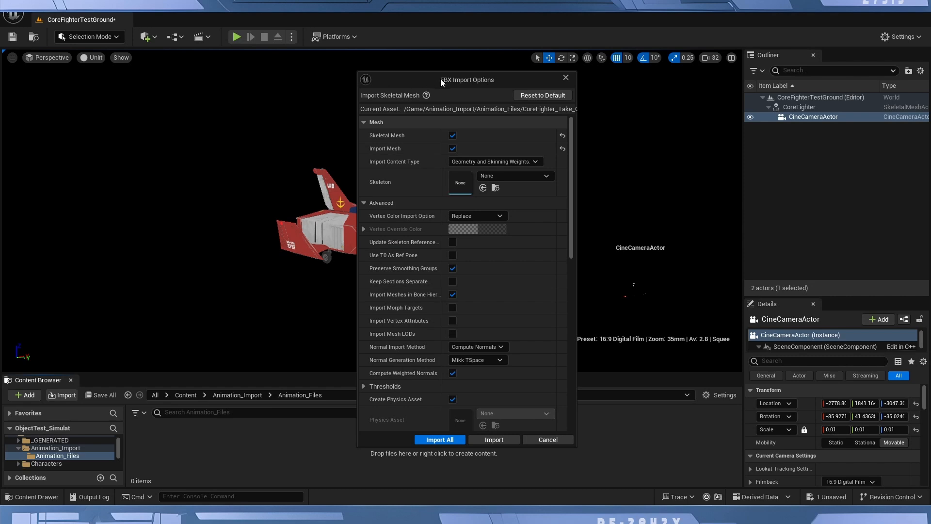
drag(440, 79, 255, 62)
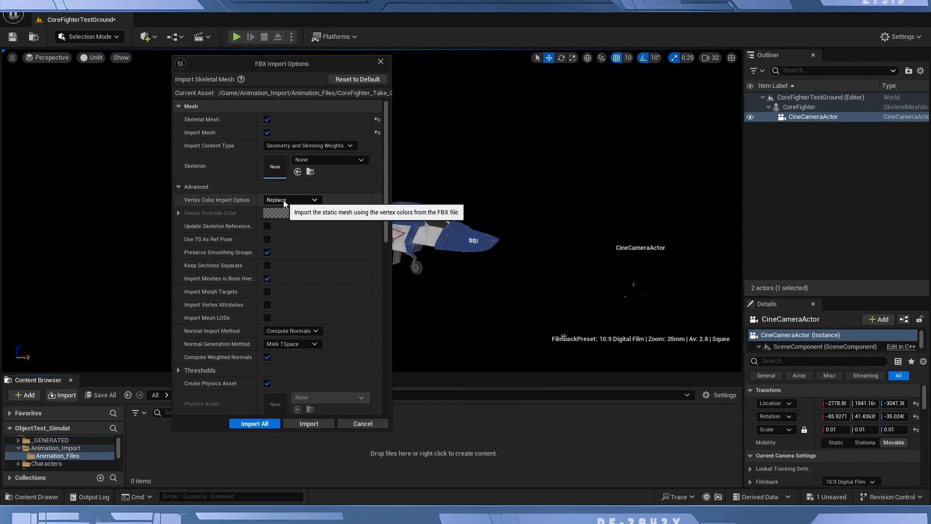
Set the Normal Import Method to Import Normals and Tangents and turn off Import Mesh for an animation-only import.
scroll(252, 356, down, 4)
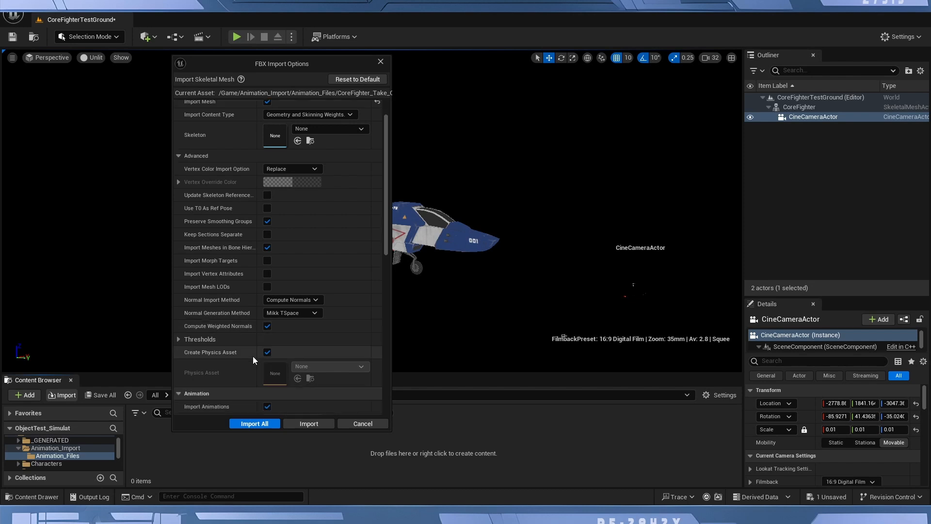
scroll(253, 359, down, 4)
scroll(253, 359, down, 7)
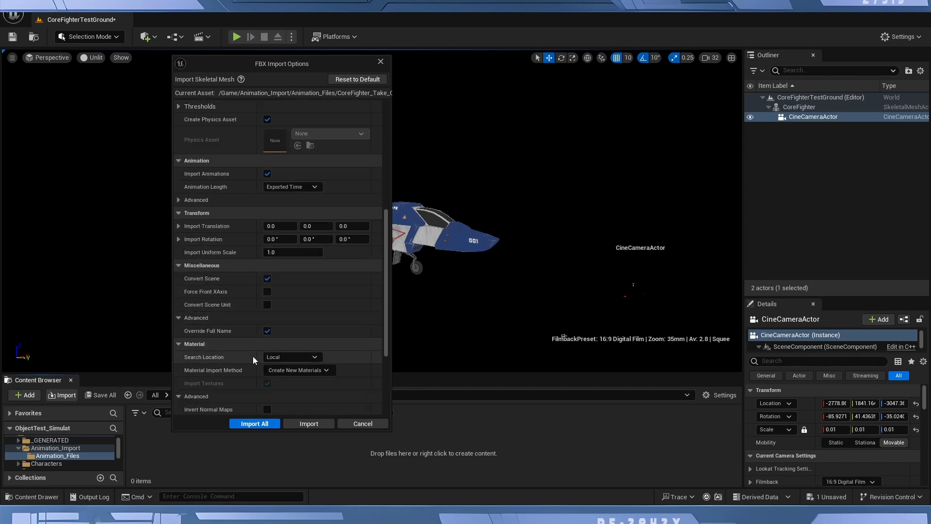
scroll(252, 356, up, 15)
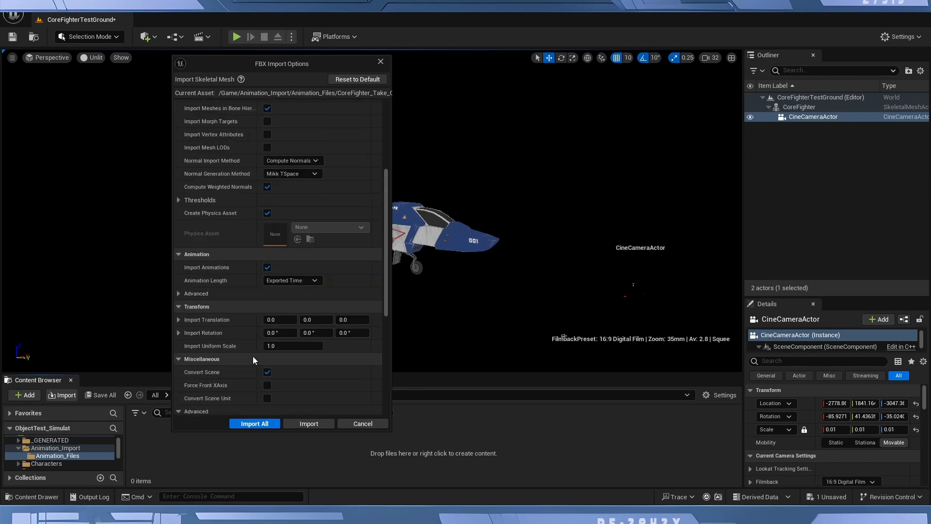
scroll(252, 356, up, 1)
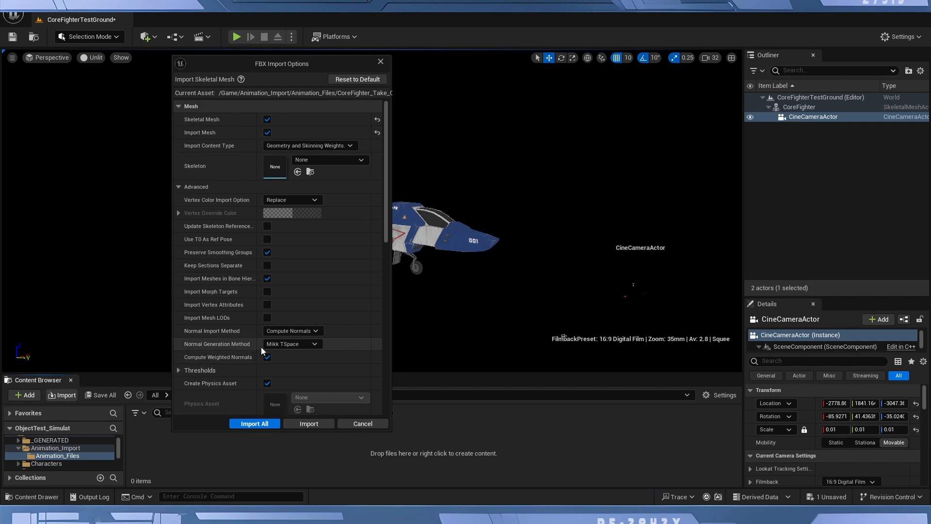
click(299, 331)
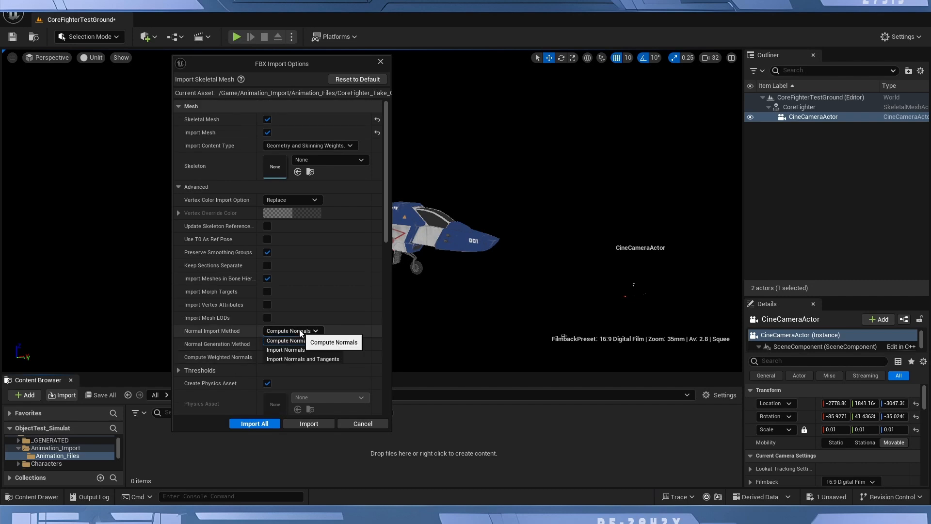
click(319, 358)
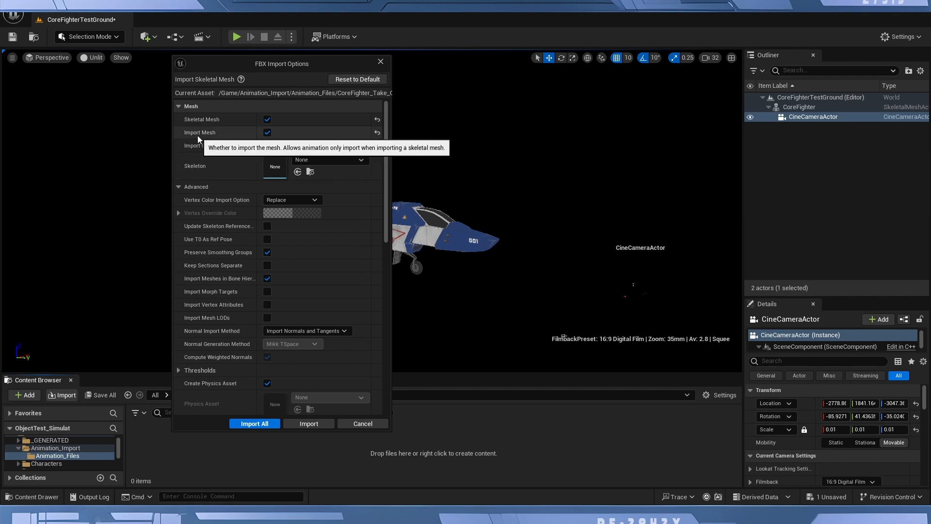
click(268, 133)
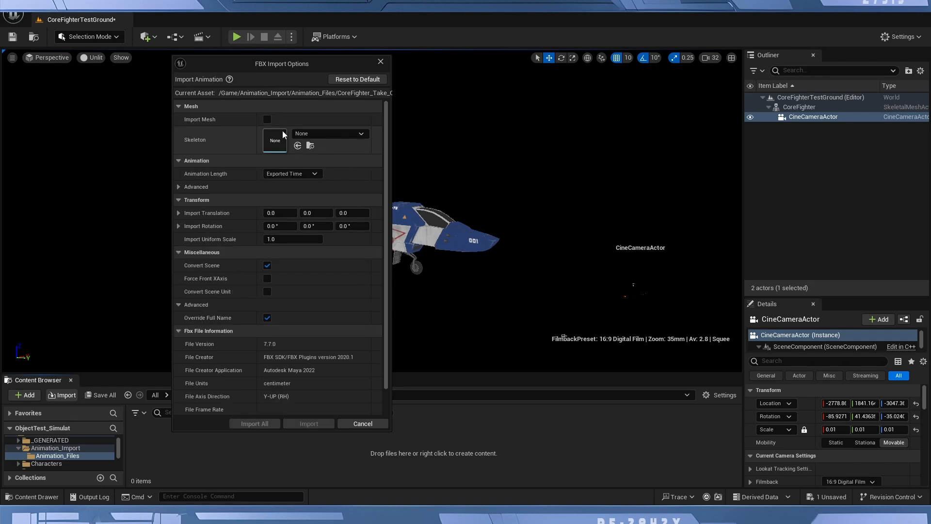
Keep Import Mesh off, assign CoreFighter_Skeleton as the skeleton, and import the take-off animation.
click(267, 120)
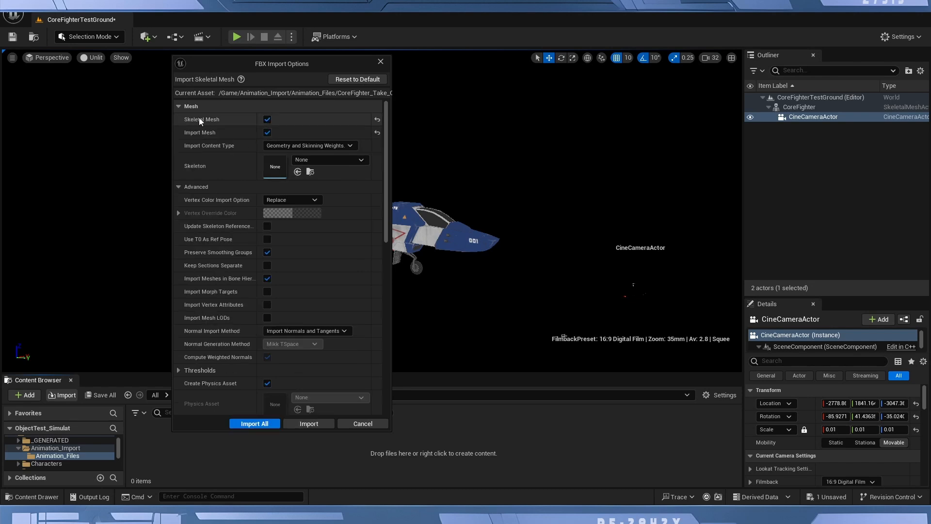
click(269, 133)
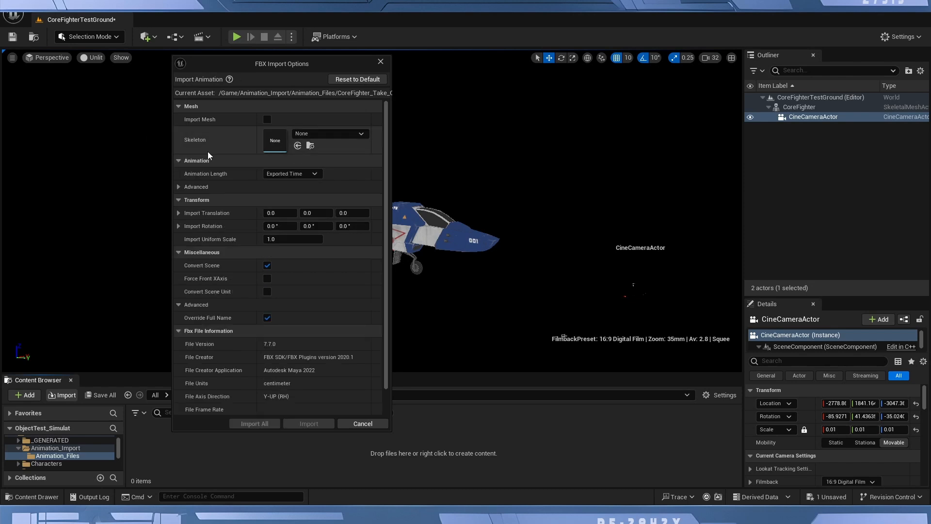
click(359, 135)
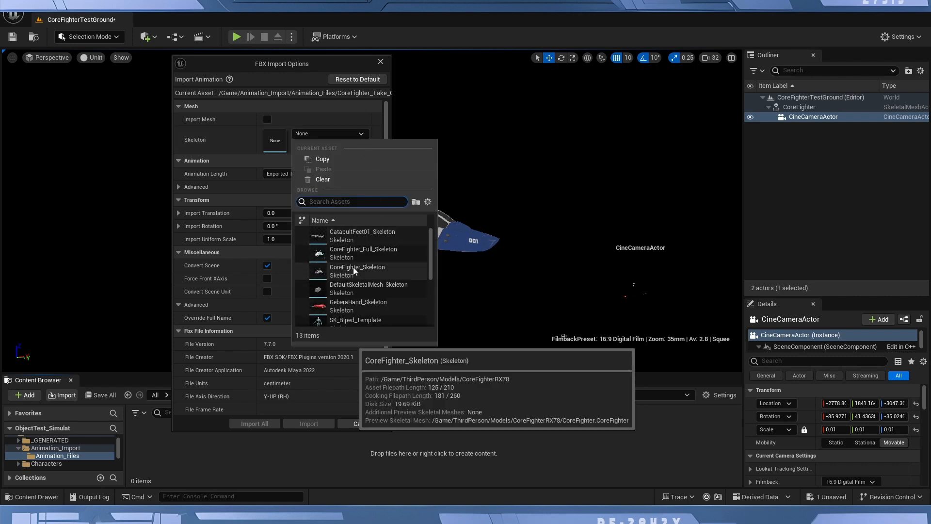
scroll(353, 267, down, 2)
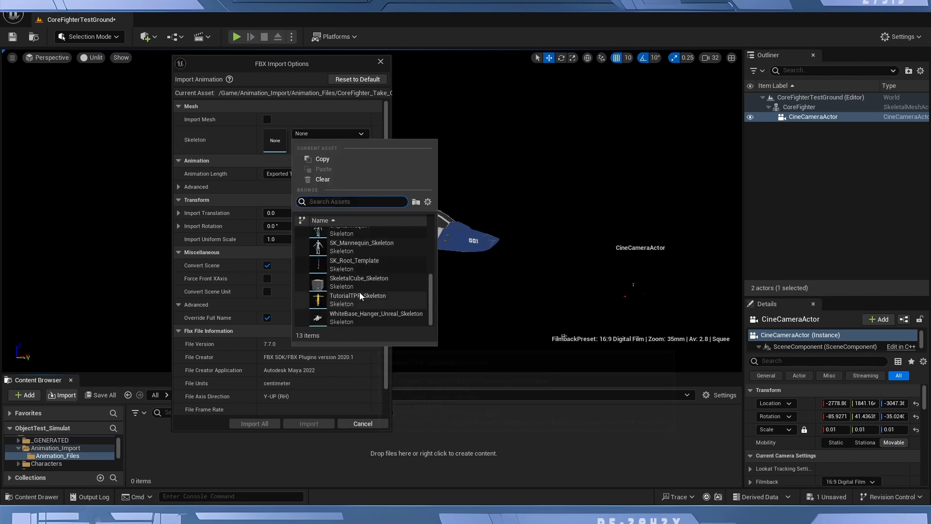
scroll(359, 292, up, 5)
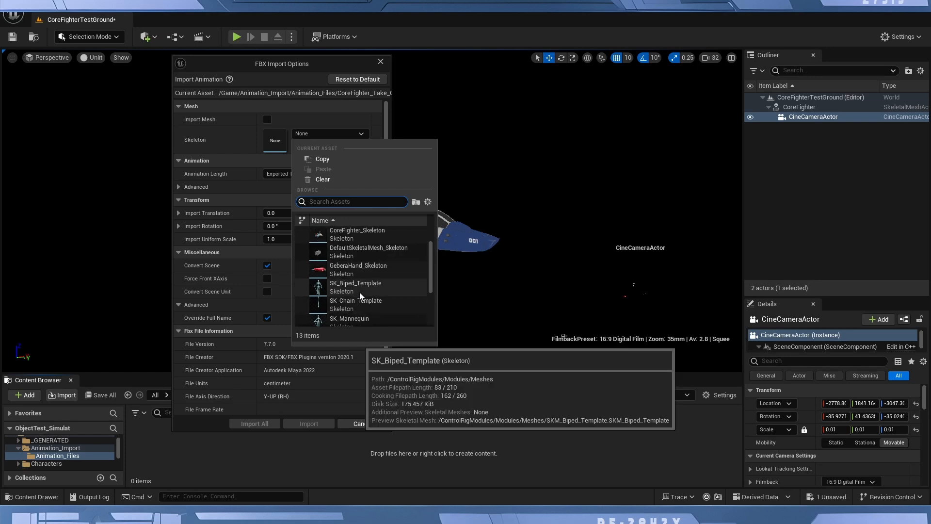
scroll(359, 292, up, 1)
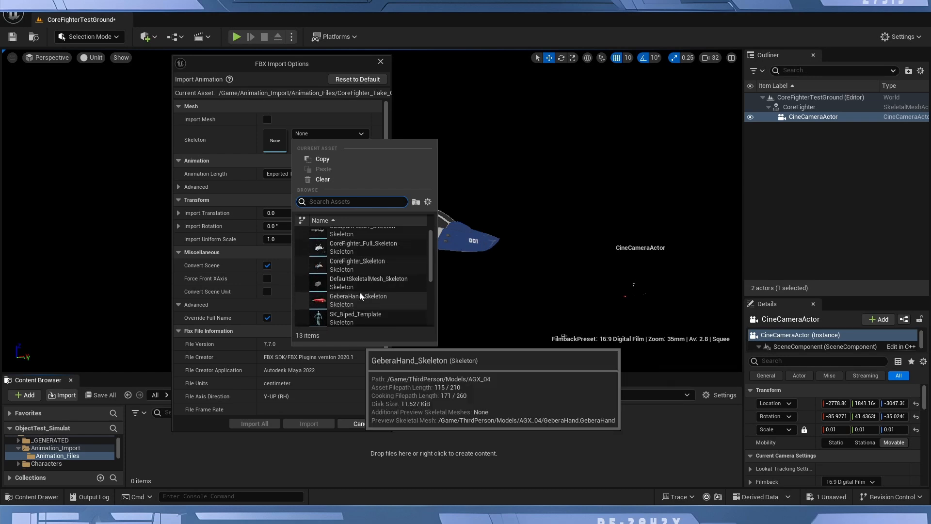
click(344, 265)
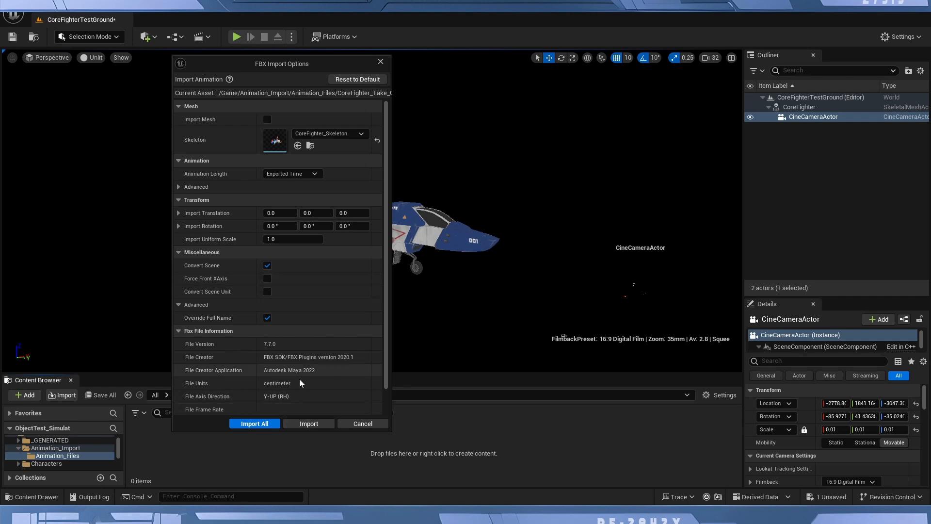
click(309, 423)
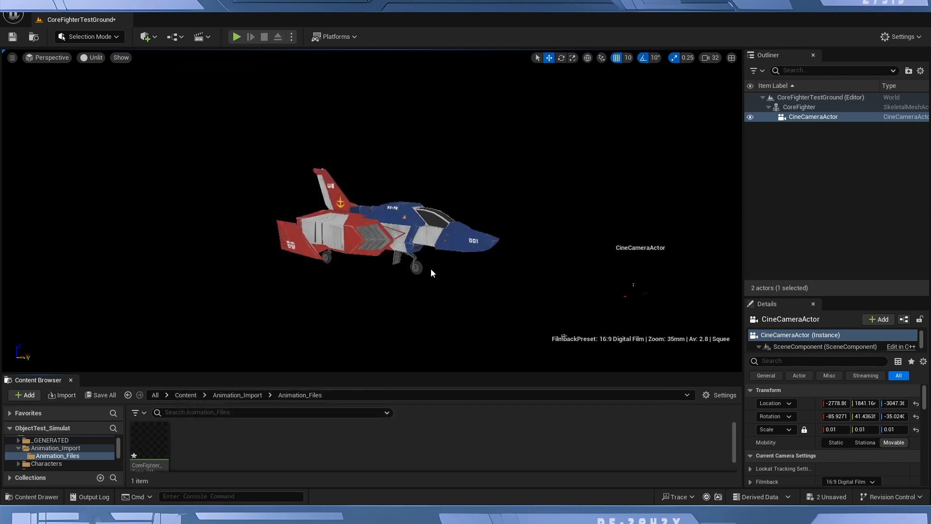
Open the imported CoreFighter_Take_Off animation sequence, inspect its playback from the front and rear, and close its editor.
mouse_move(151, 435)
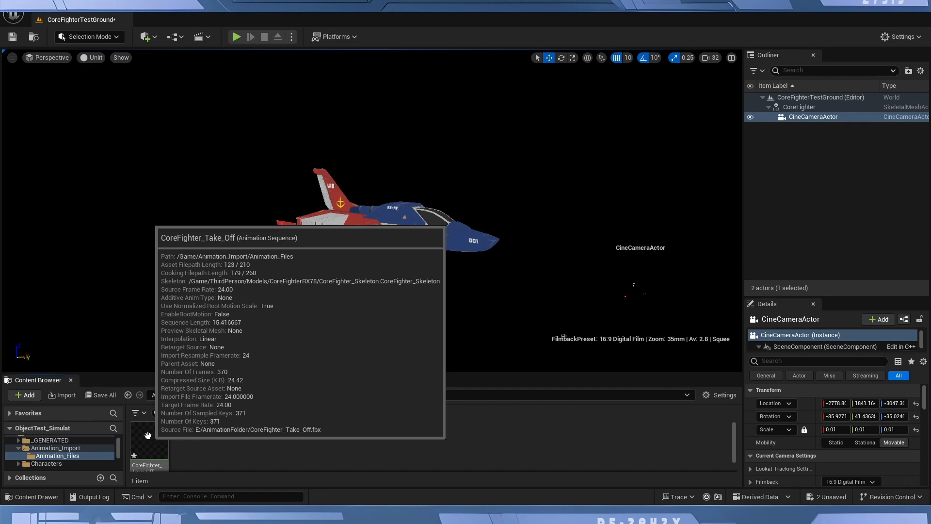
click(150, 438)
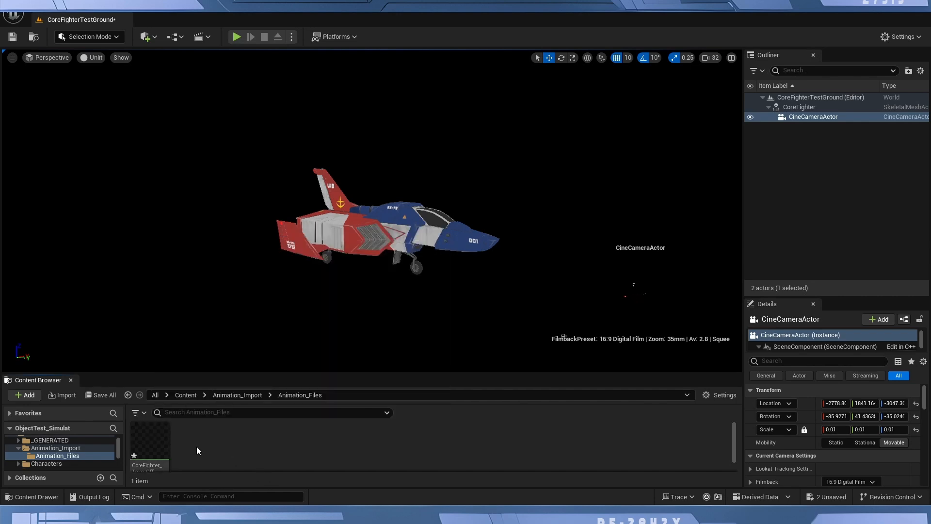
double_click(153, 441)
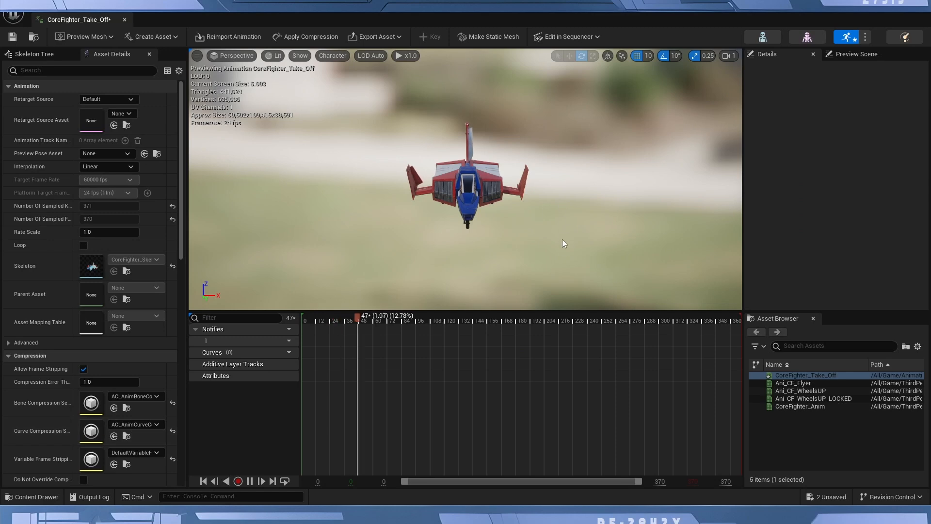
alt+drag(516, 258, 330, 258)
alt+drag(590, 242, 504, 243)
right_drag(504, 242, 283, 242)
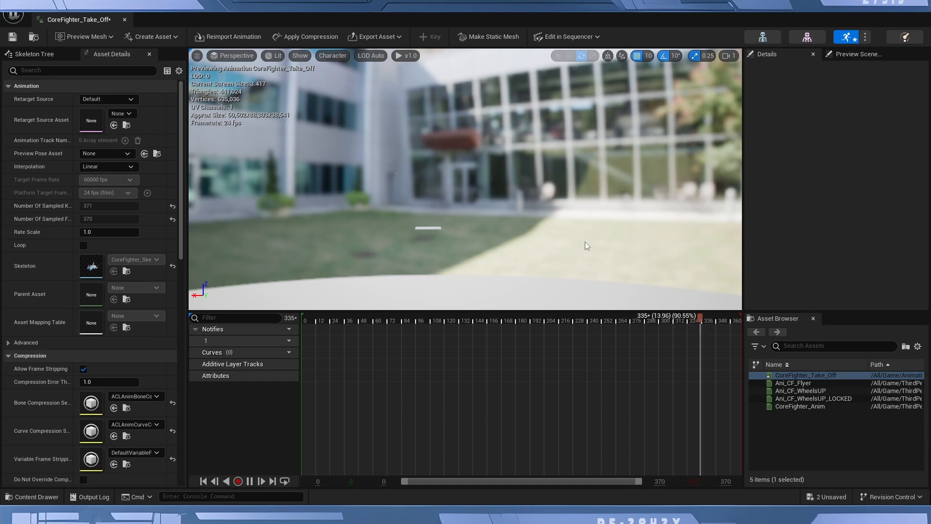
right_drag(470, 231, 489, 237)
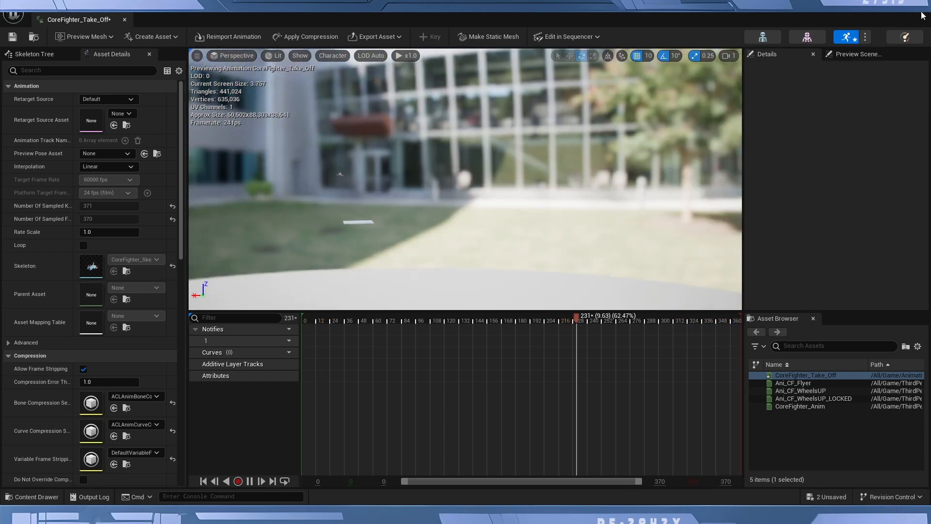
click(921, 13)
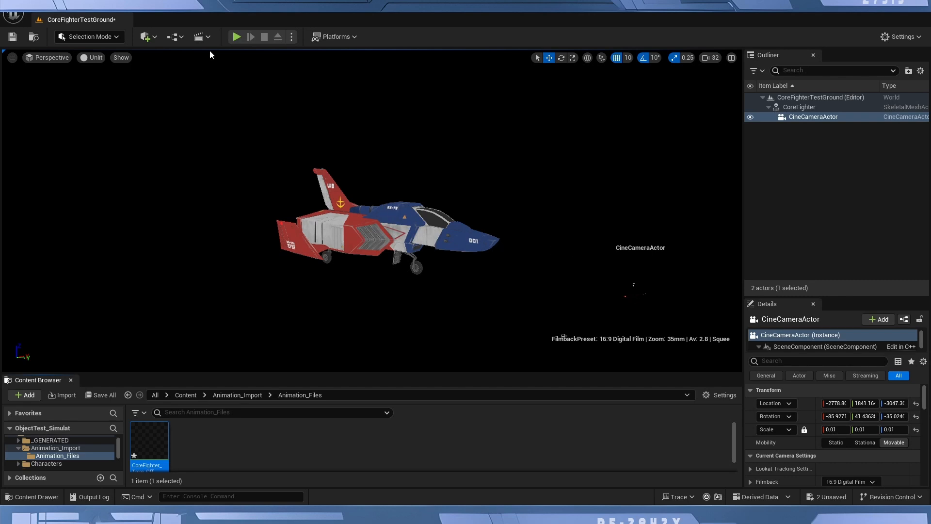
Create a level sequence named CoreTakeOff and add the CoreFighter and CineCameraActor to its tracks.
click(209, 37)
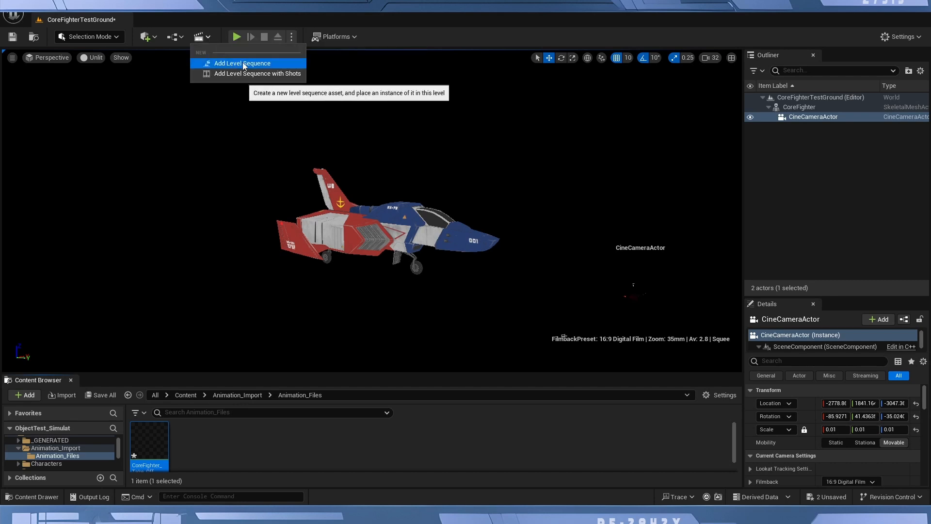
click(242, 63)
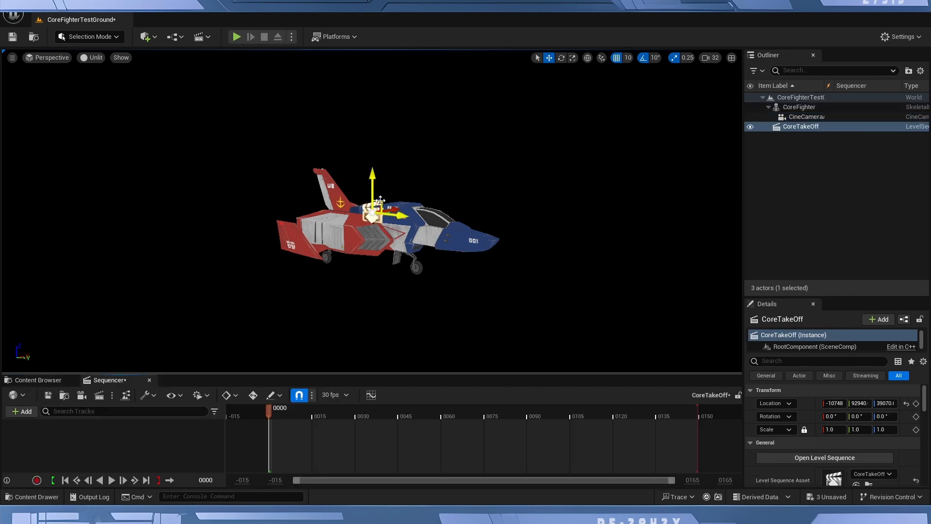
drag(357, 373, 426, 241)
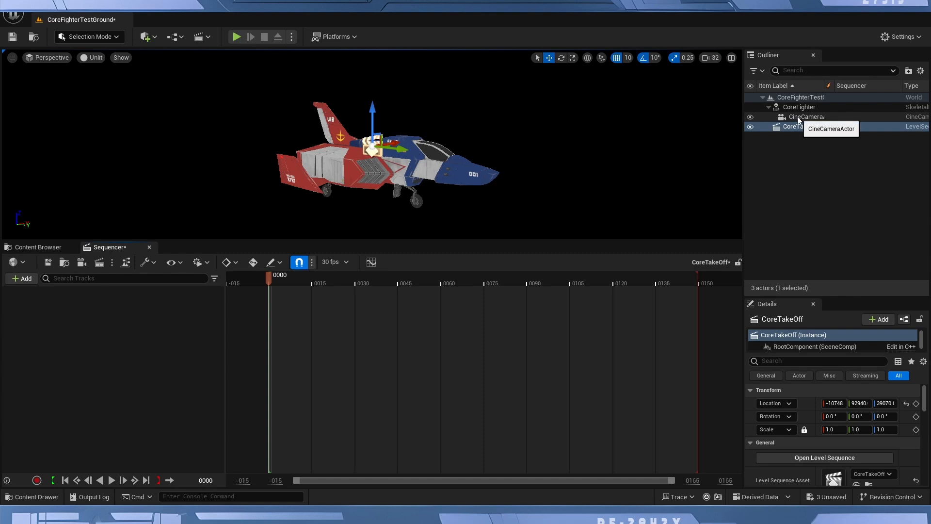
drag(799, 107, 97, 304)
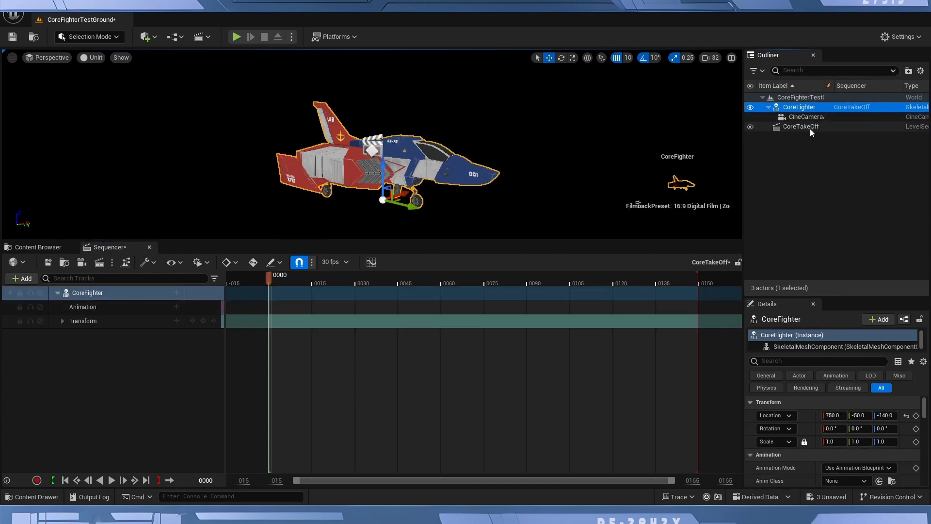
drag(798, 119, 78, 346)
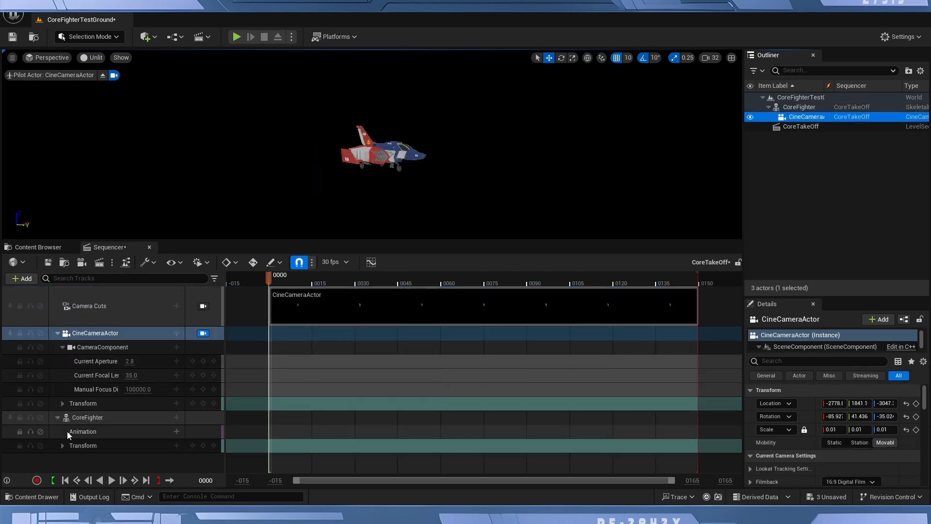
Add the CoreFighter_Take_Off animation to the CoreFighter track and scrub the timeline to preview it.
click(90, 417)
drag(309, 286, 603, 281)
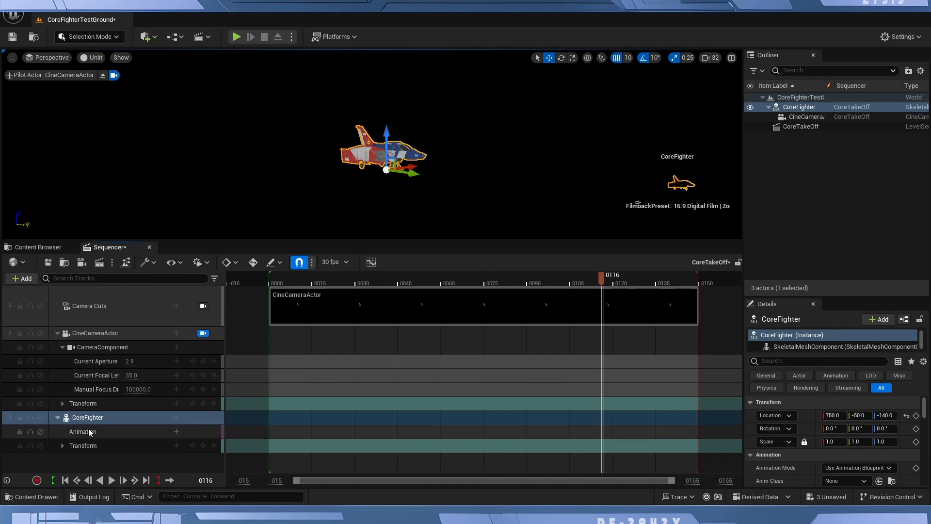
click(176, 418)
mouse_move(222, 278)
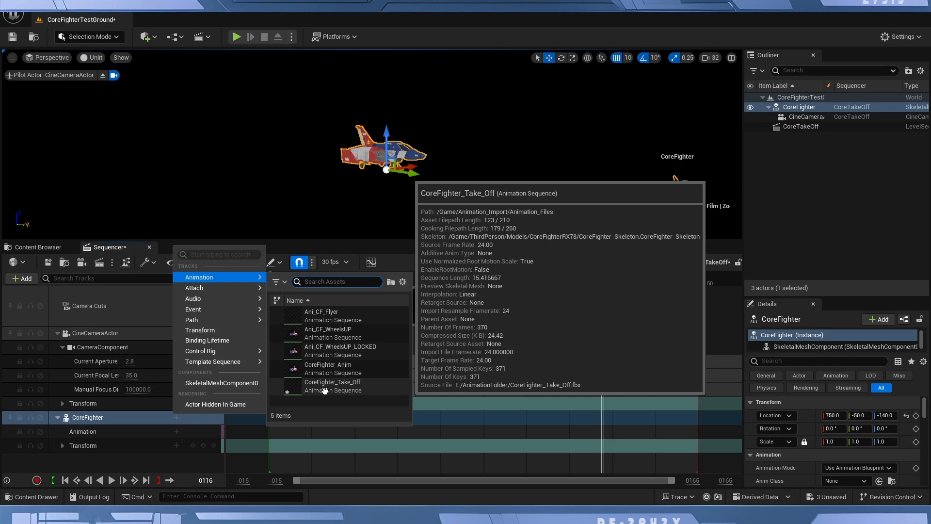
click(323, 385)
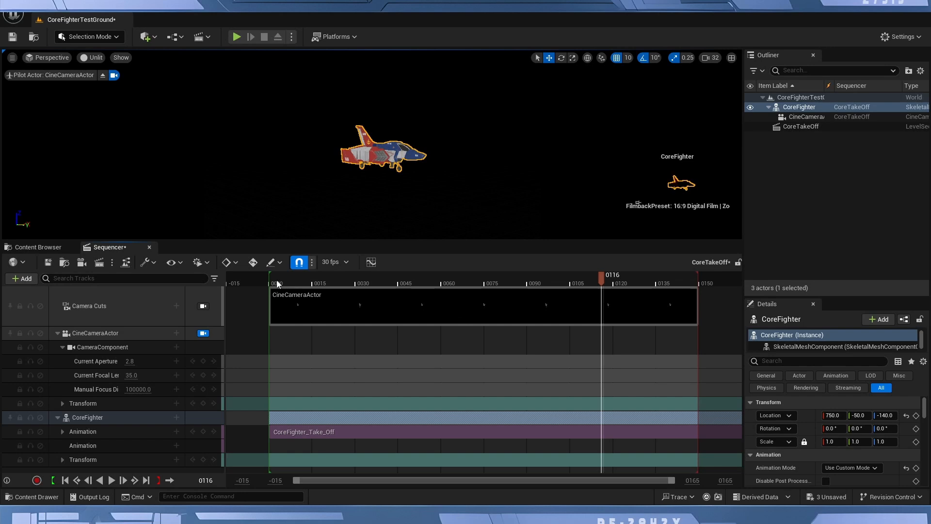
drag(277, 284, 520, 293)
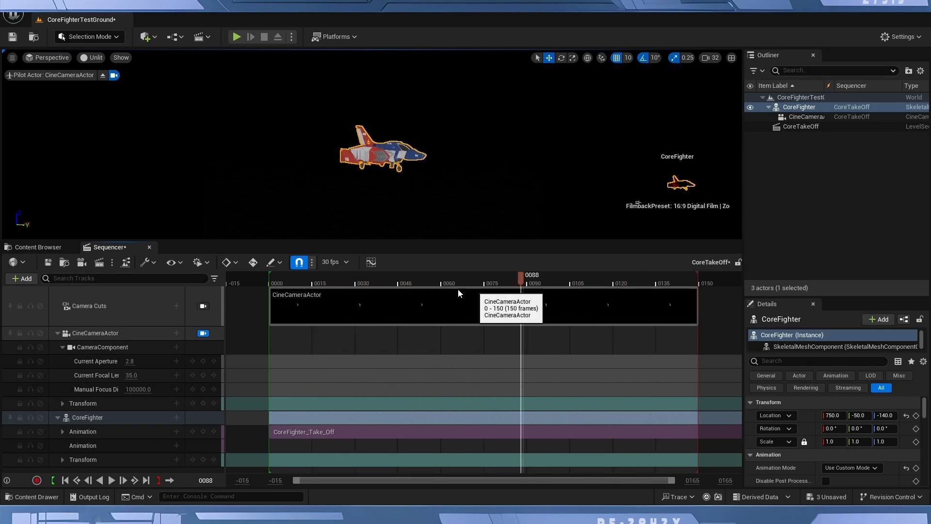
drag(458, 294, 621, 307)
Set the sequence's working range to start at frame 0 and end at frame 500.
ctrl+scroll(661, 375, down, 5)
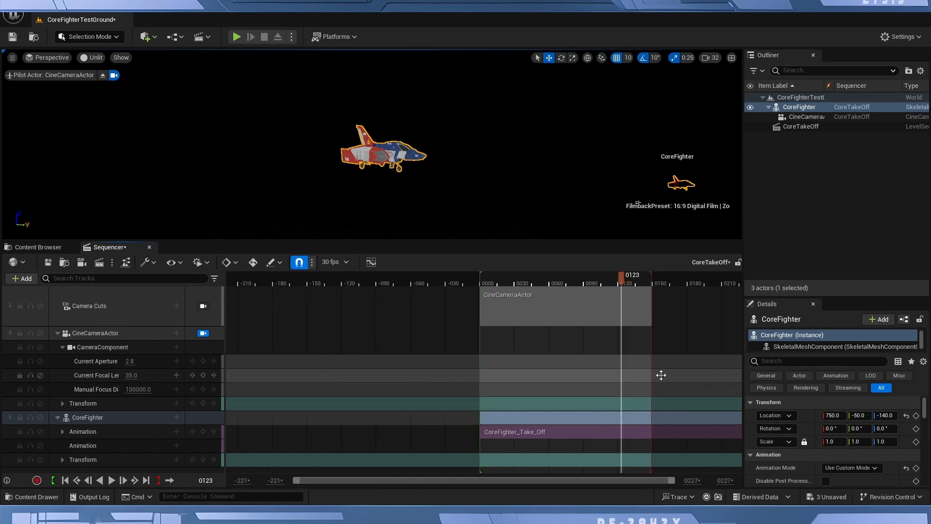
ctrl+scroll(661, 375, up, 2)
drag(615, 482, 655, 484)
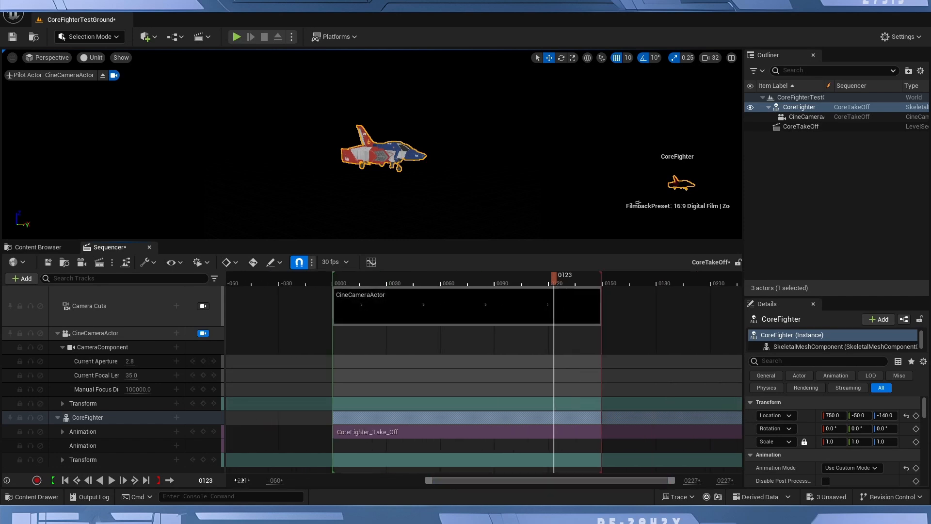
drag(239, 480, 595, 484)
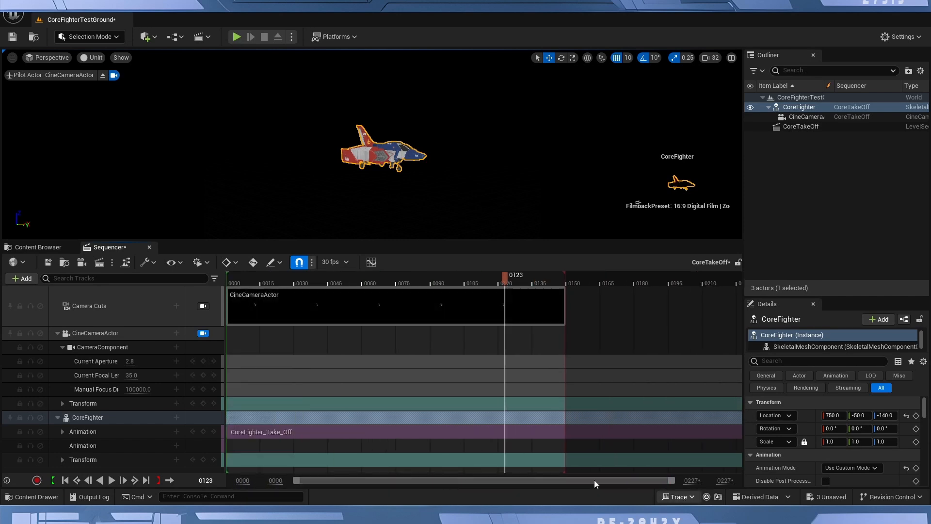
click(725, 480)
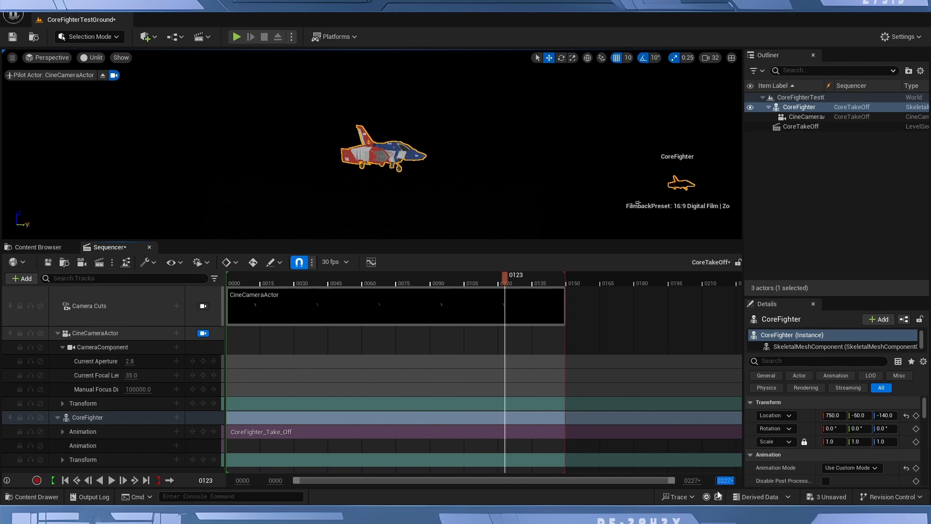
text(500)
key(Return)
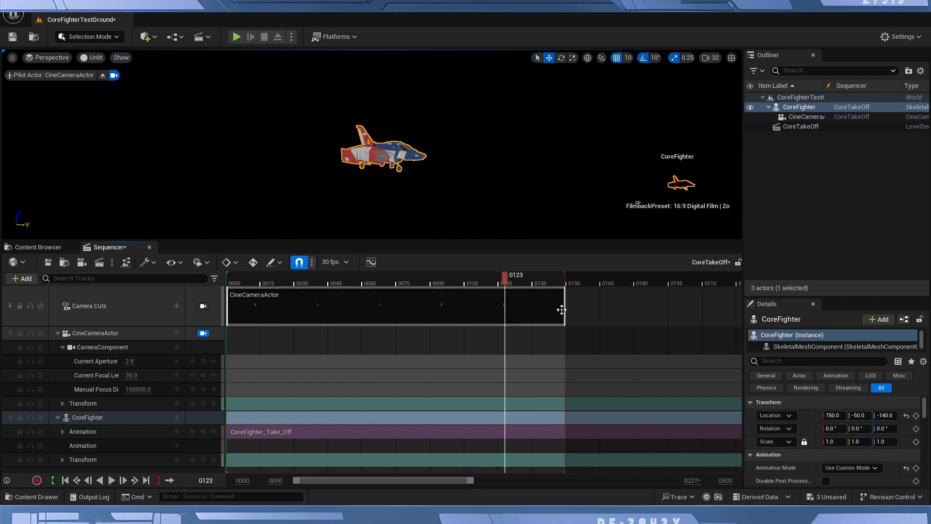
Extend the playback end and the CineCameraActor camera cut to about frame 290, and scrub through the sequence.
ctrl+scroll(636, 341, down, 3)
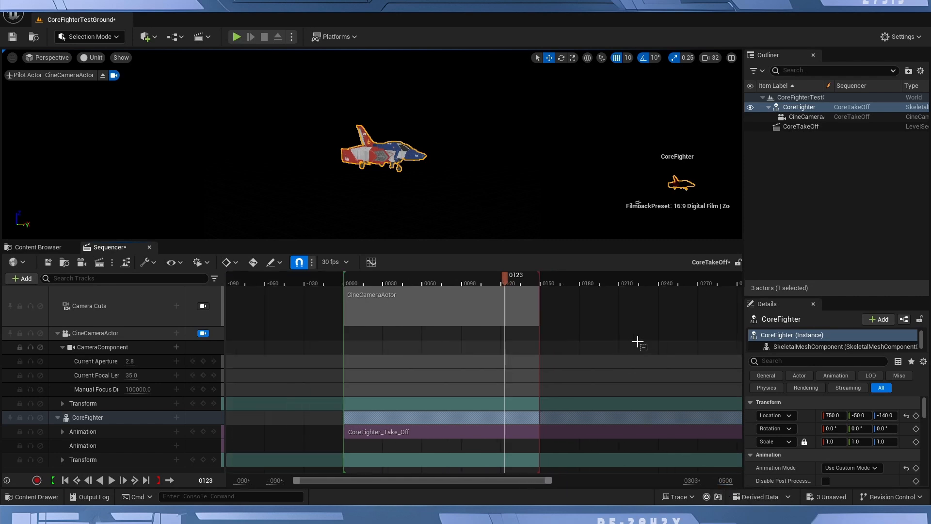
drag(536, 276, 723, 276)
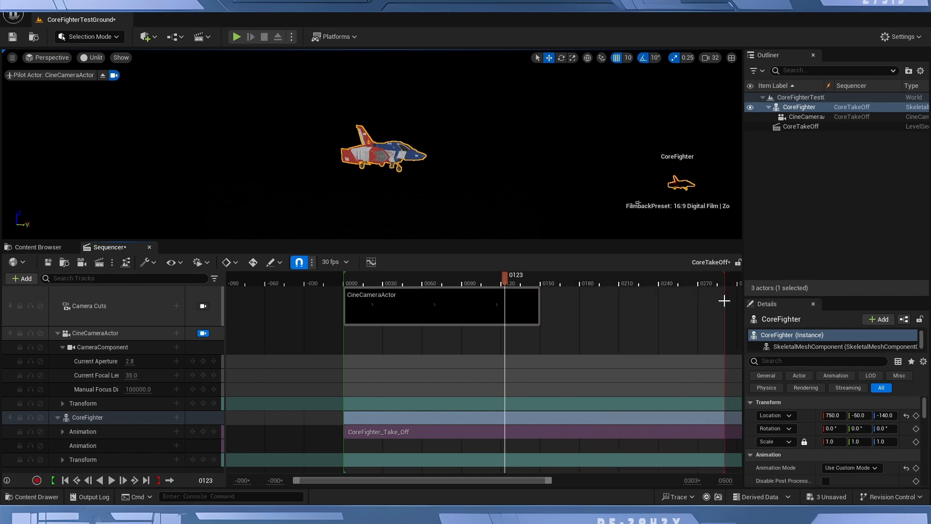
drag(539, 305, 723, 305)
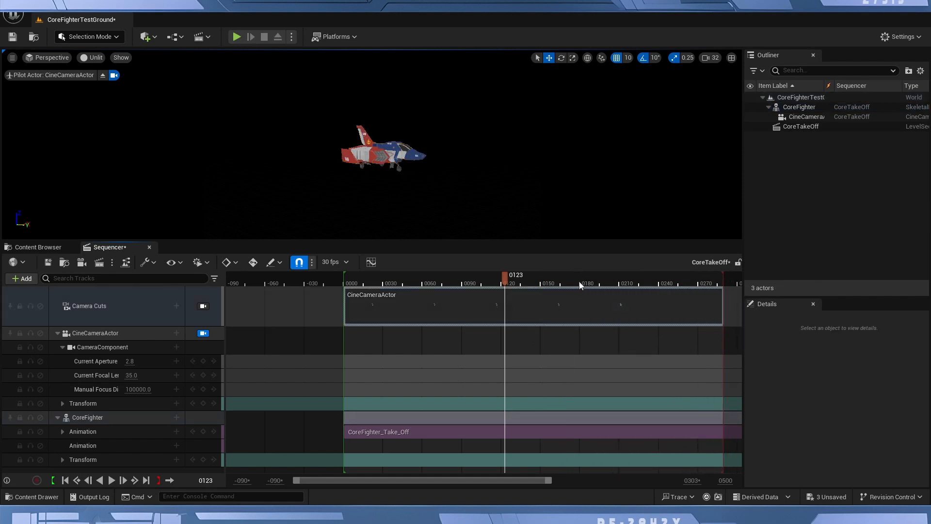
drag(580, 285, 385, 283)
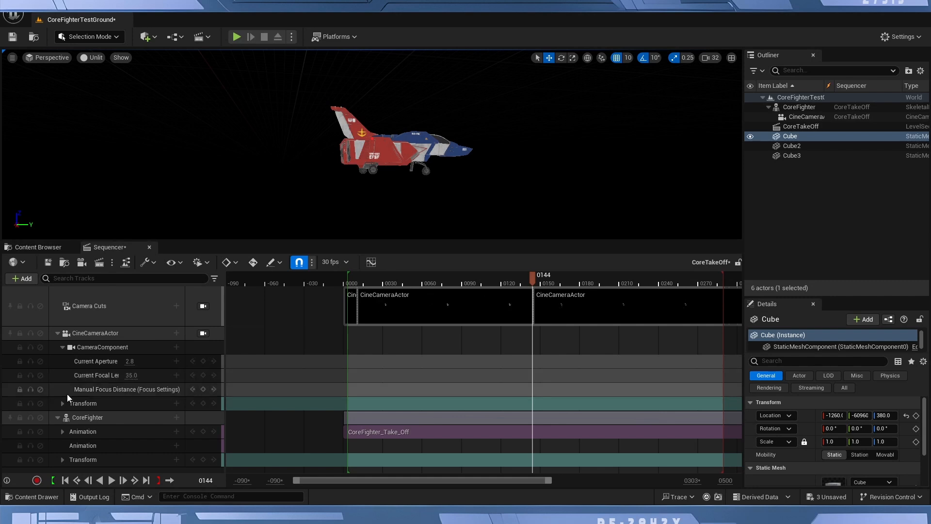
Expand the CoreFighter's transform location channels and adjust them to X 1008, Y -19840 and Z -138 at frame 144.
click(74, 460)
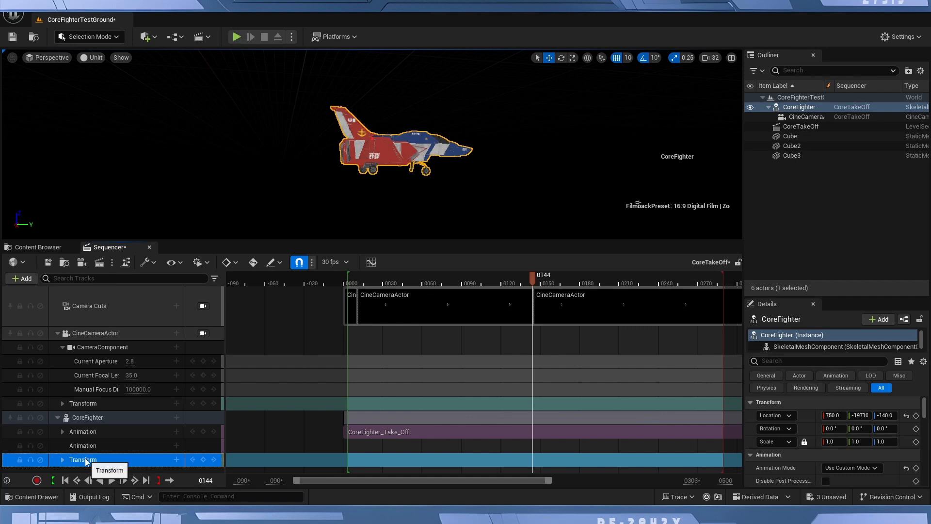
click(63, 459)
scroll(87, 455, down, 1)
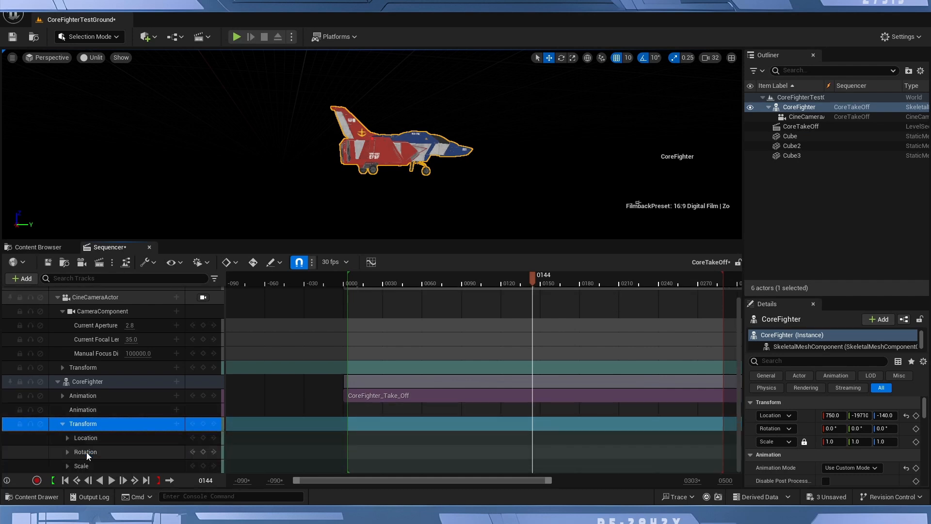
click(67, 439)
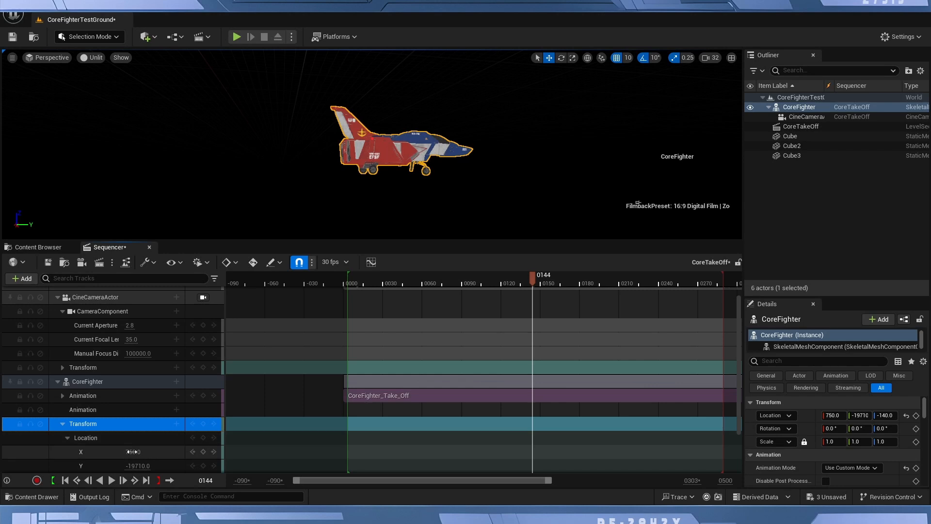
drag(132, 451, 219, 425)
scroll(164, 447, down, 3)
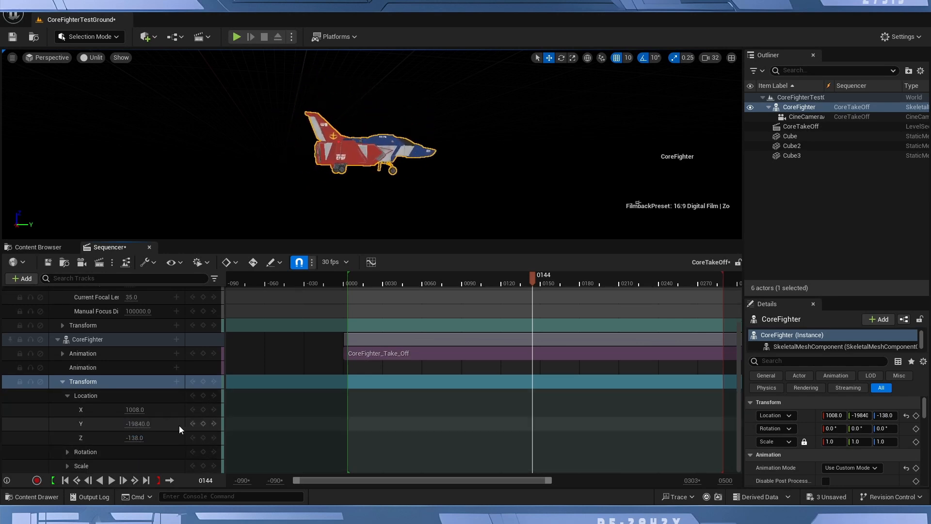